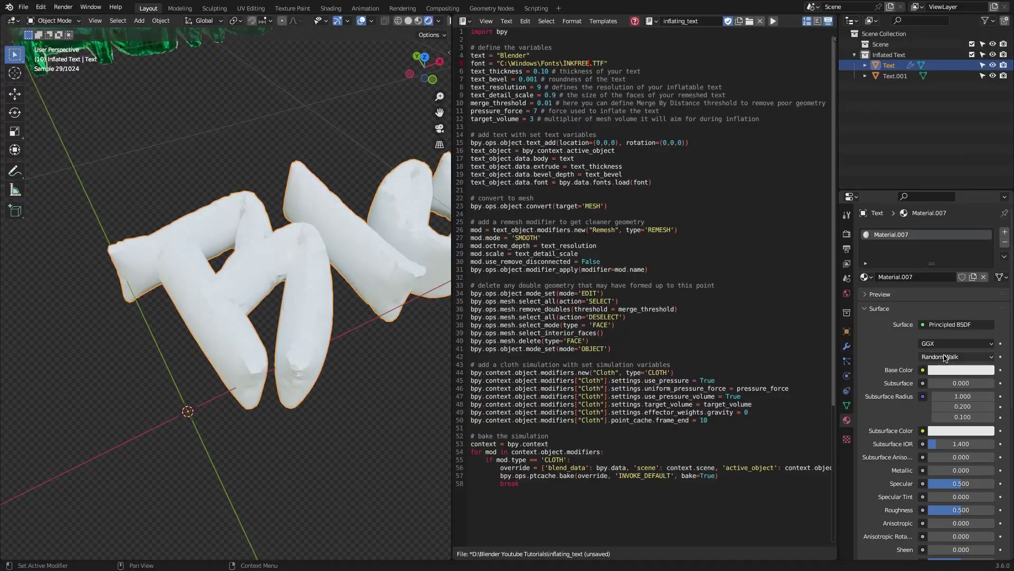
# Make the inflated text material magenta and raise the moss scale from 0.200 to 0.400.
pyautogui.click(961, 370)
pyautogui.click(970, 282)
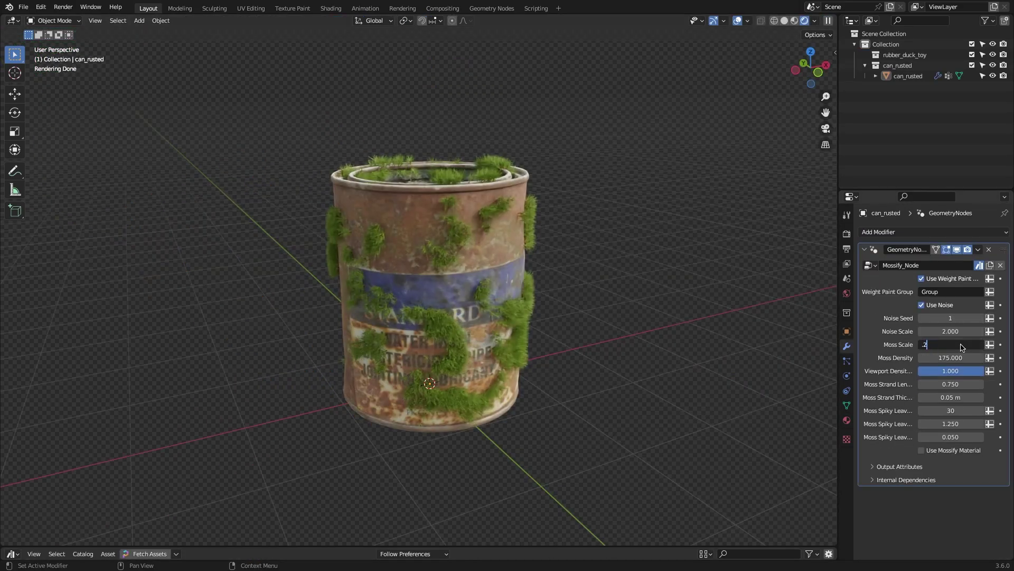
pyautogui.press('Return')
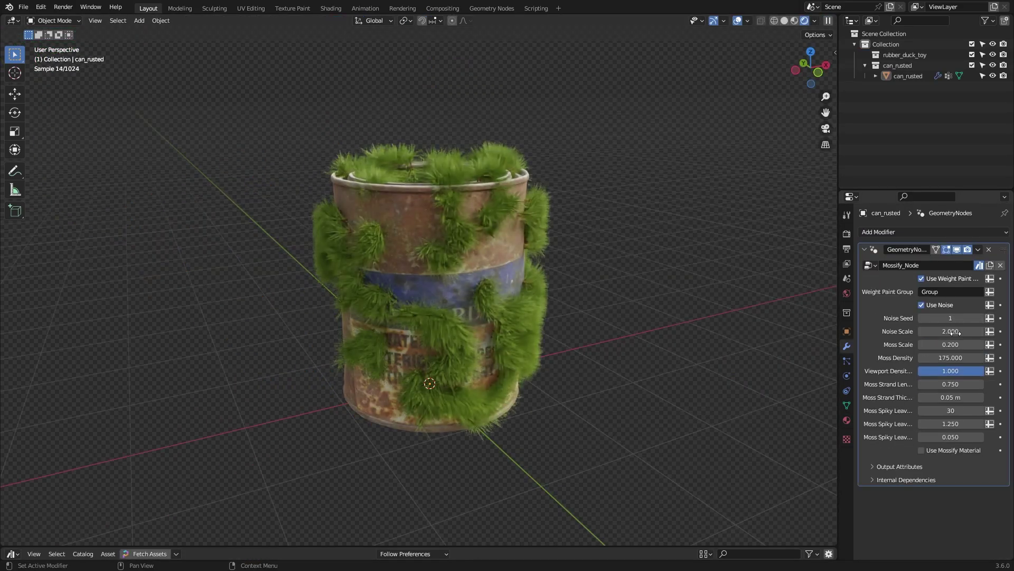
pyautogui.press('Return')
pyautogui.press('Return')
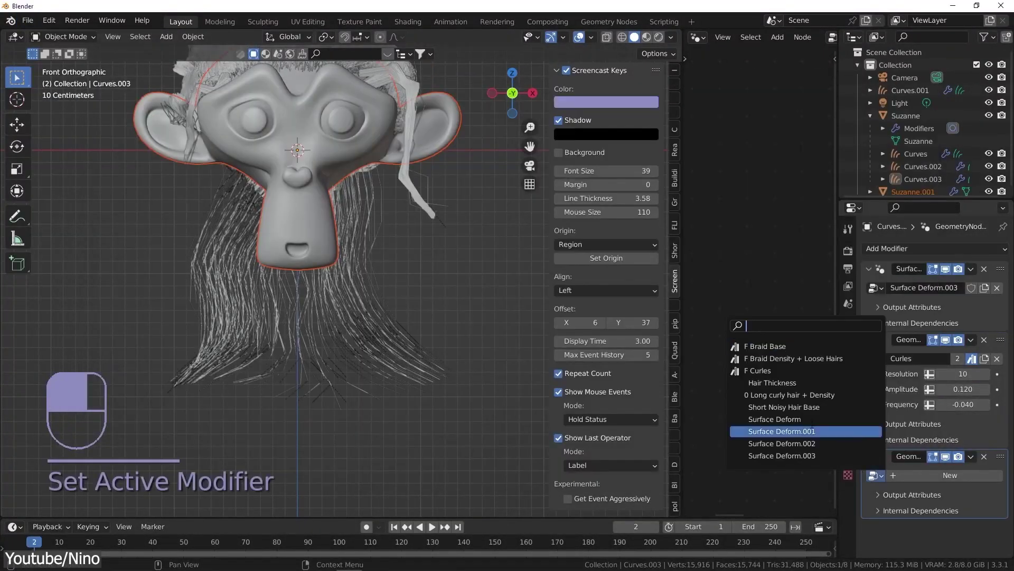
# Apply the Long curly hair + Density node group and try density brush strokes on Suzanne's head.
pyautogui.click(782, 395)
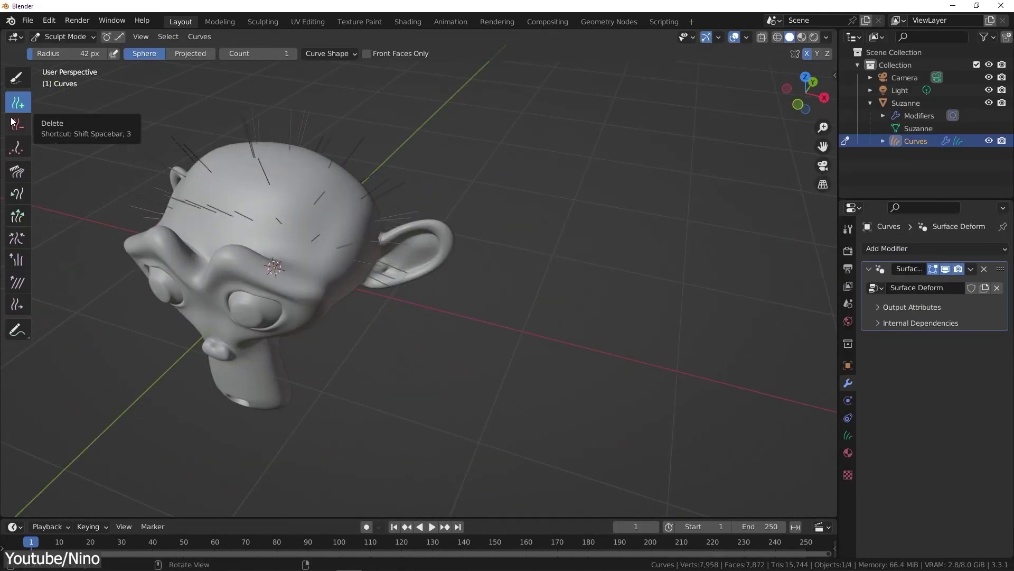
pyautogui.click(18, 147)
pyautogui.moveTo(275, 158)
pyautogui.mouseDown()
pyautogui.moveTo(296, 132)
pyautogui.moveTo(320, 151)
pyautogui.mouseUp()
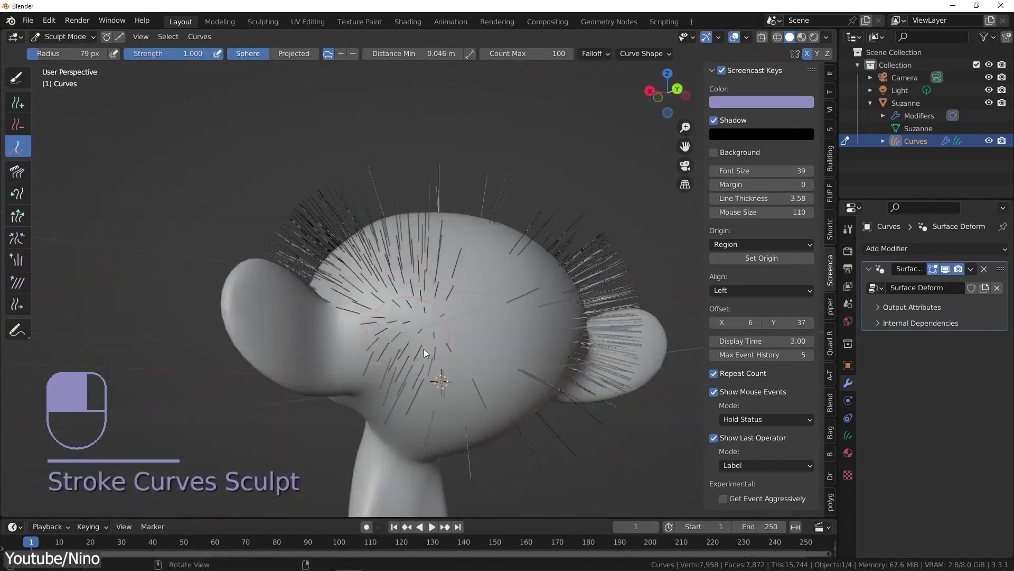
pyautogui.hotkey('ctrl', 'z')
pyautogui.hotkey('ctrl', 'z')
pyautogui.hotkey('ctrl', 'z')
pyautogui.hotkey('ctrl', 'z')
pyautogui.hotkey('ctrl', 'z')
pyautogui.click(17, 170)
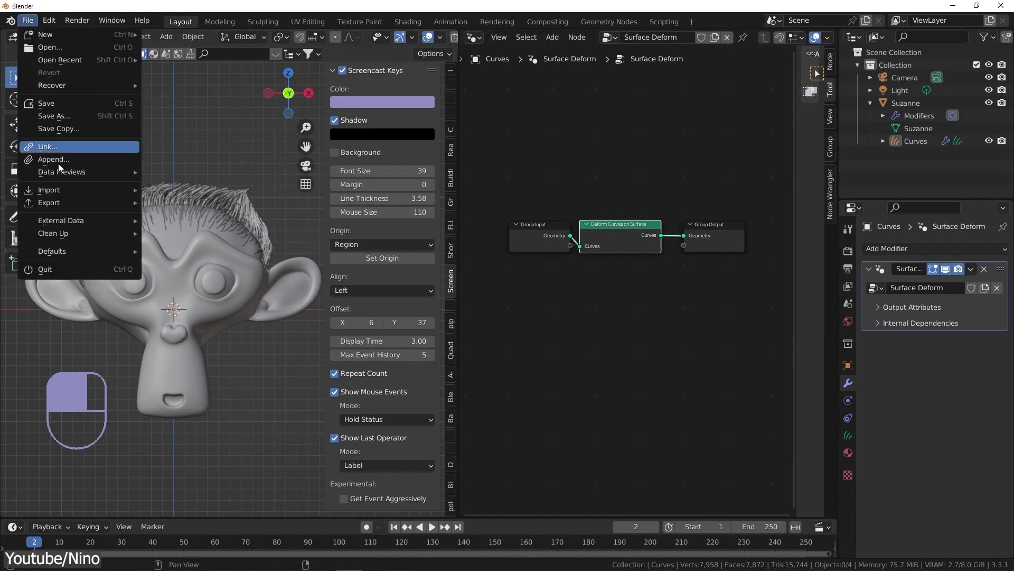
# Append the Short Noisy Hair Base node group from DefoQ - Hair Geometry Nodes.blend.
pyautogui.click(45, 153)
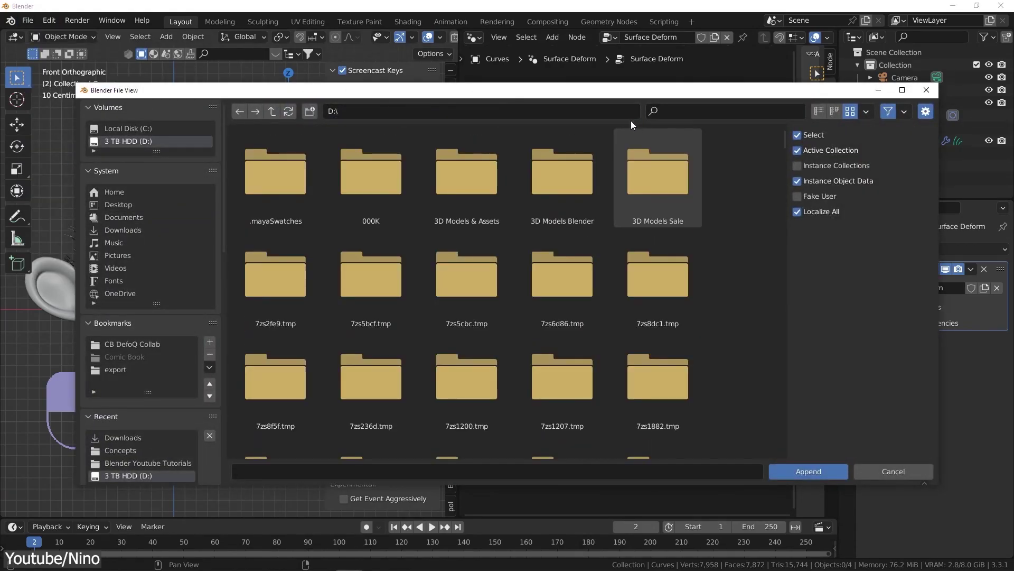
pyautogui.click(667, 111)
pyautogui.write('tutor')
pyautogui.click(388, 196)
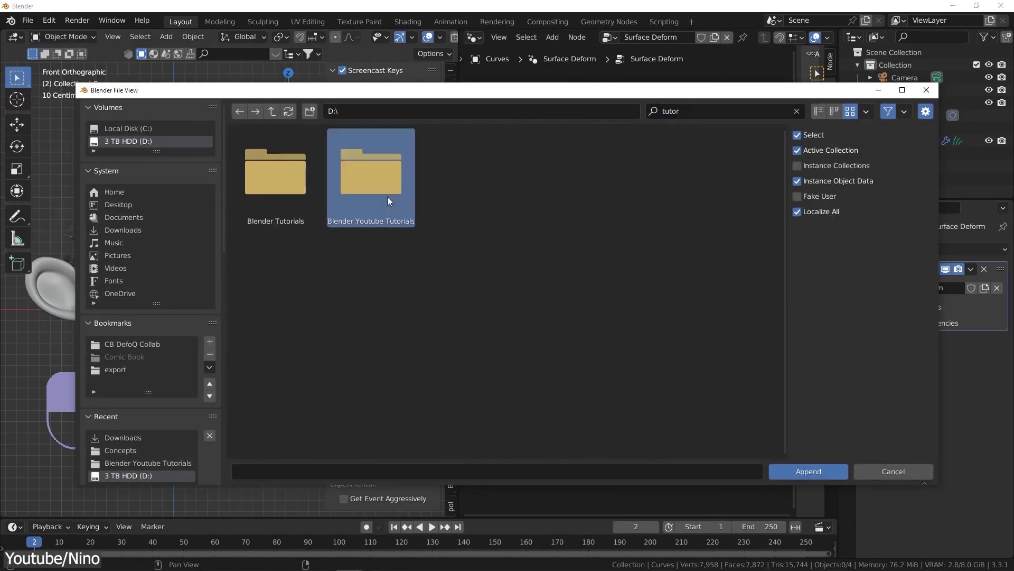
pyautogui.doubleClick(388, 196)
pyautogui.doubleClick(659, 211)
pyautogui.doubleClick(576, 271)
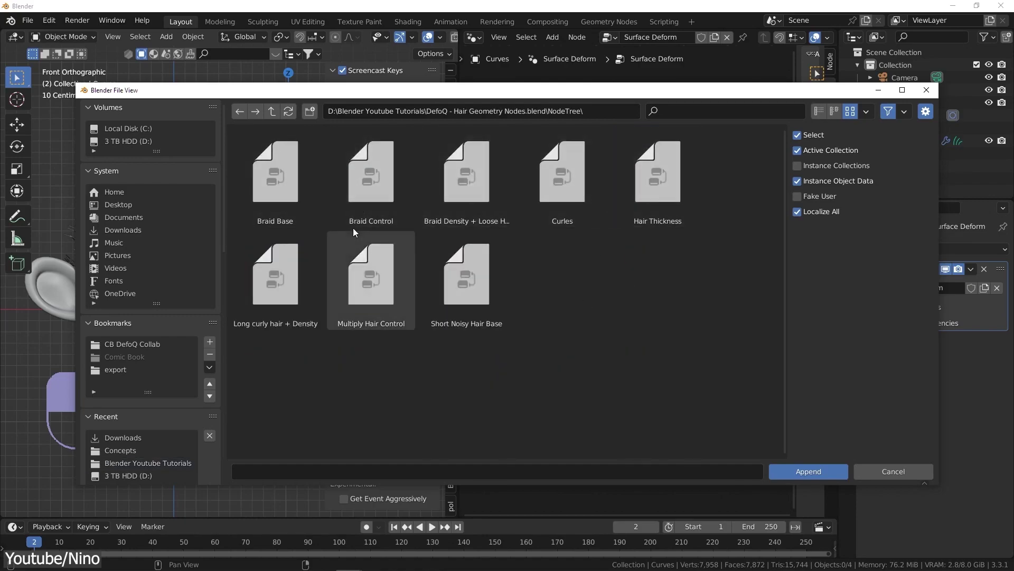
pyautogui.doubleClick(461, 263)
# Raise the hair's endpoint clump to 0.072 and set noise strength to -0.050.
pyautogui.scroll(5, 211, 264)
pyautogui.moveTo(454, 232); pyautogui.dragTo(566, 232)
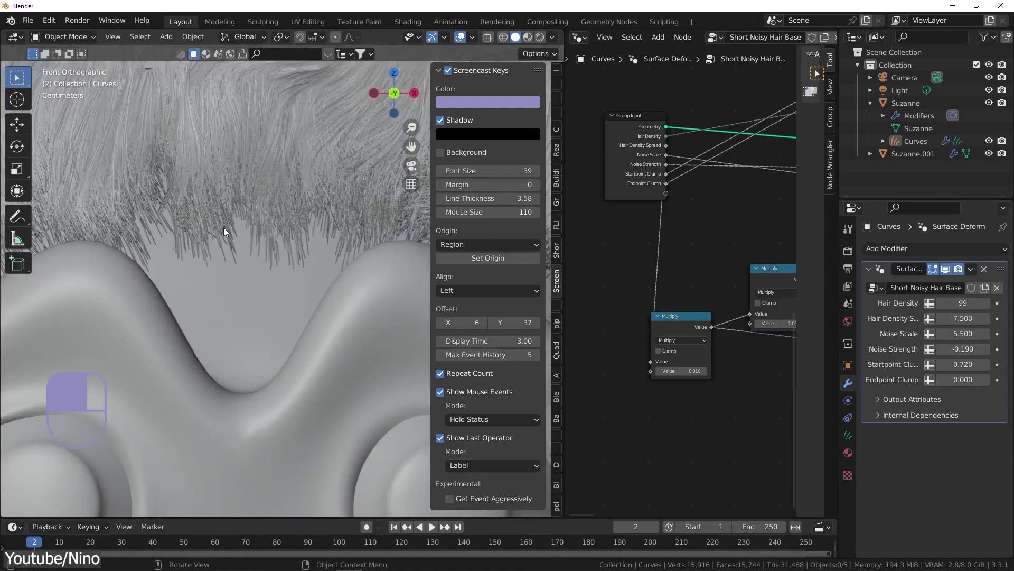
pyautogui.keyDown('shift'); pyautogui.moveTo(353, 221); pyautogui.dragTo(338, 238, button='middle'); pyautogui.keyUp('shift')
pyautogui.scroll(-4, 338, 238)
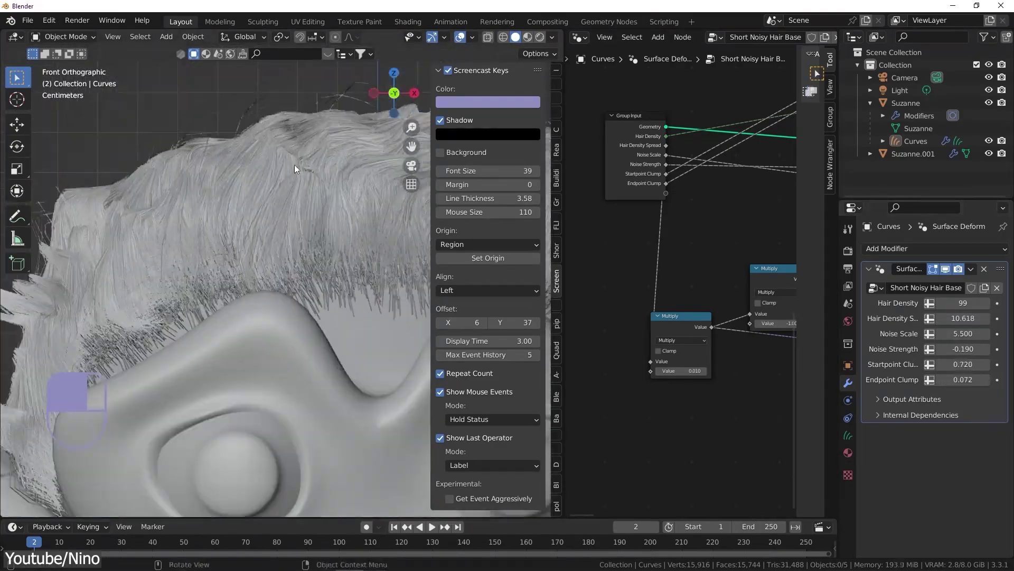
pyautogui.hotkey('ctrl', 'z')
pyautogui.moveTo(944, 349); pyautogui.dragTo(957, 349)
# Save the blend file after checking the hair around Suzanne's head.
pyautogui.moveTo(222, 119); pyautogui.dragTo(220, 143, button='middle')
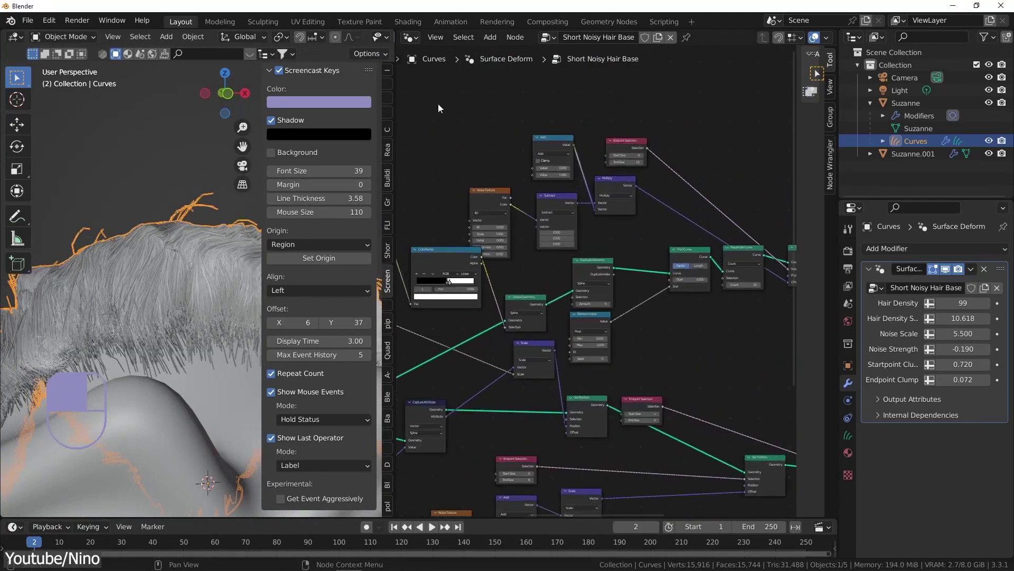
pyautogui.scroll(5, 629, 231)
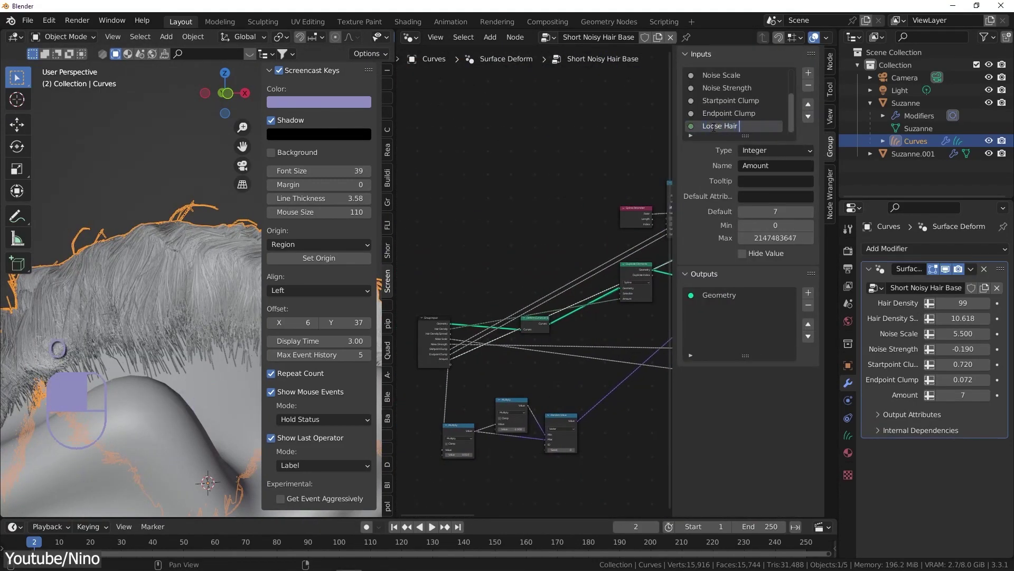
pyautogui.scroll(3, 556, 196)
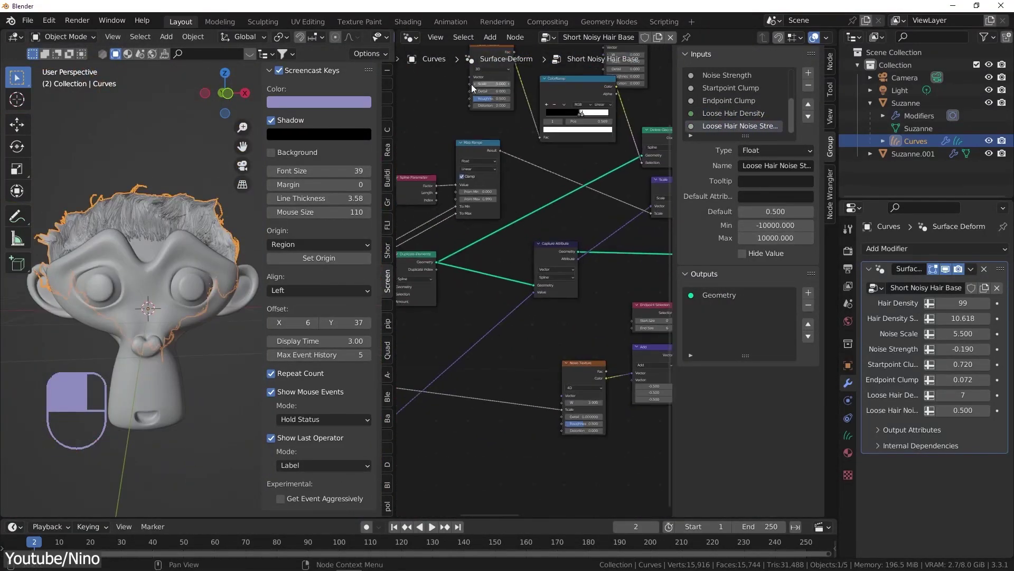
pyautogui.hotkey('ctrl', 's')
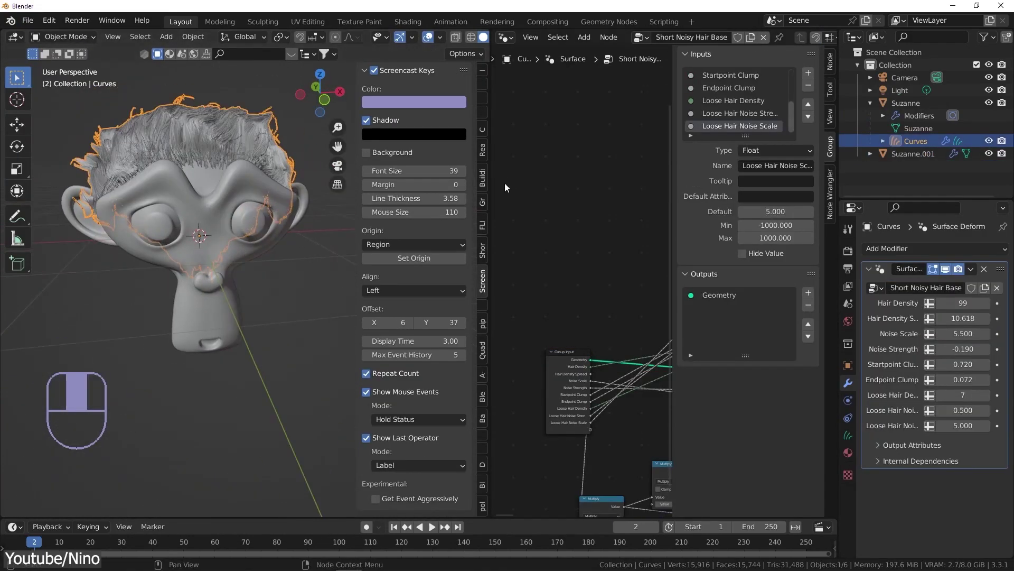
# Begin appending another hair node group, then undo and adjust the editor.
pyautogui.click(27, 20)
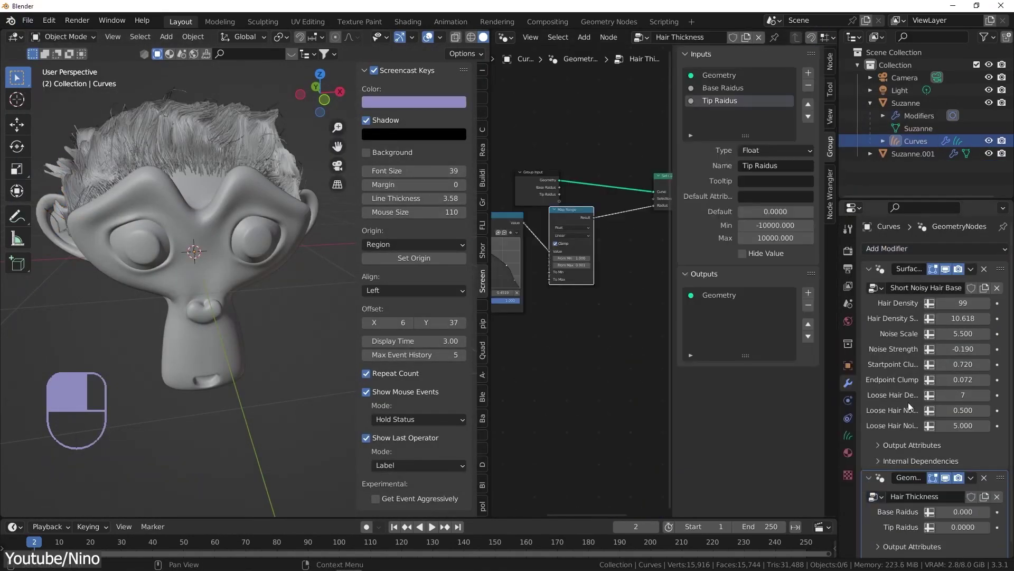
pyautogui.hotkey('shift', 'F1')
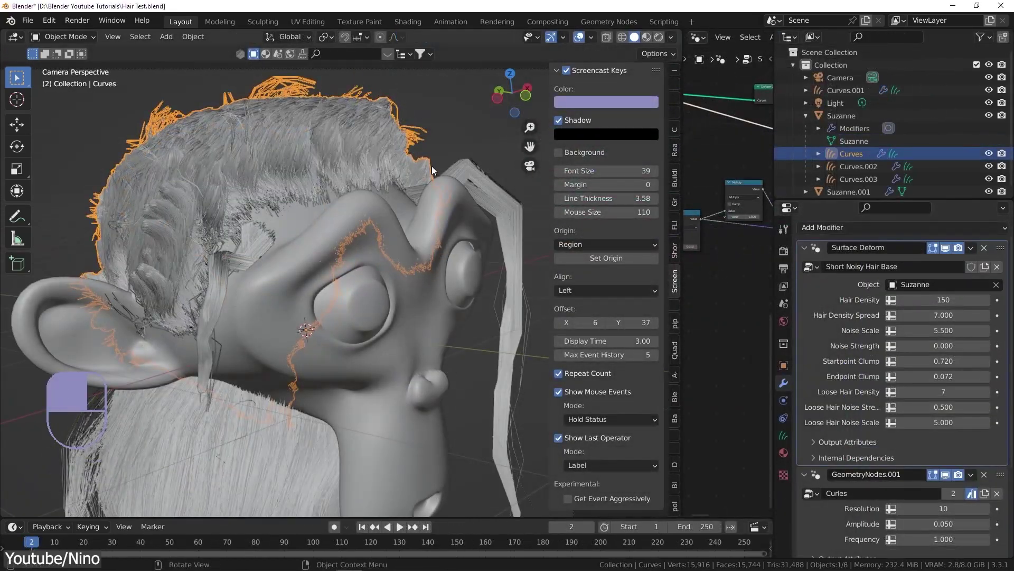
pyautogui.hotkey('ctrl', 'z')
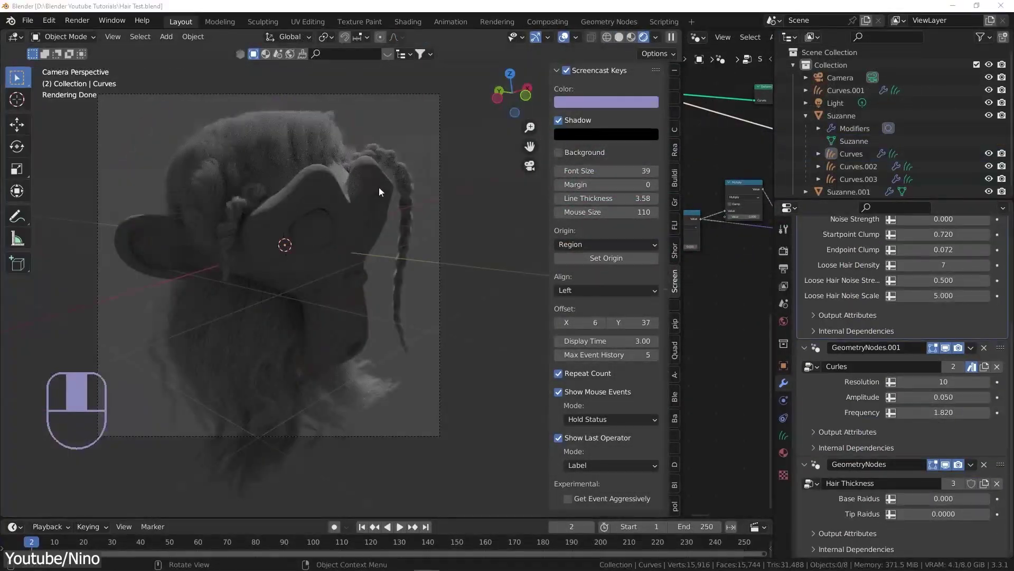
pyautogui.click(348, 138)
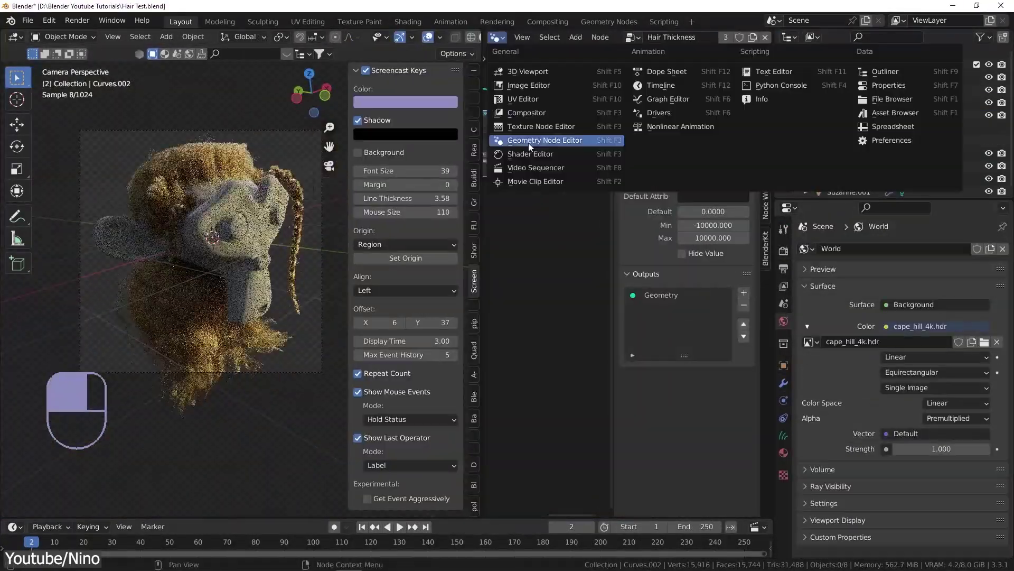
pyautogui.hotkey('ctrl', 't')
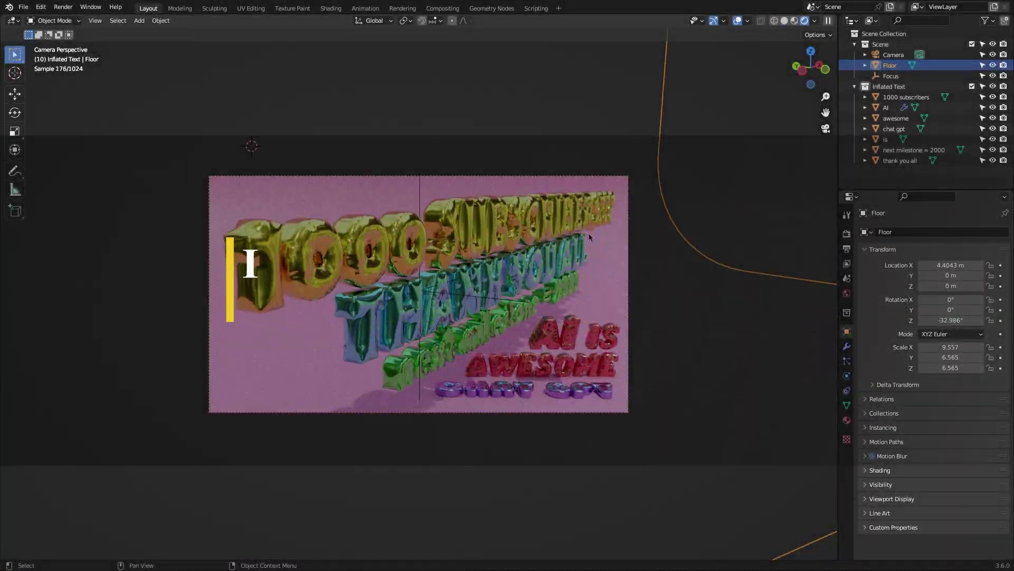
# Select the 1000 subscribers text and enable a transparent film background.
pyautogui.click(590, 238)
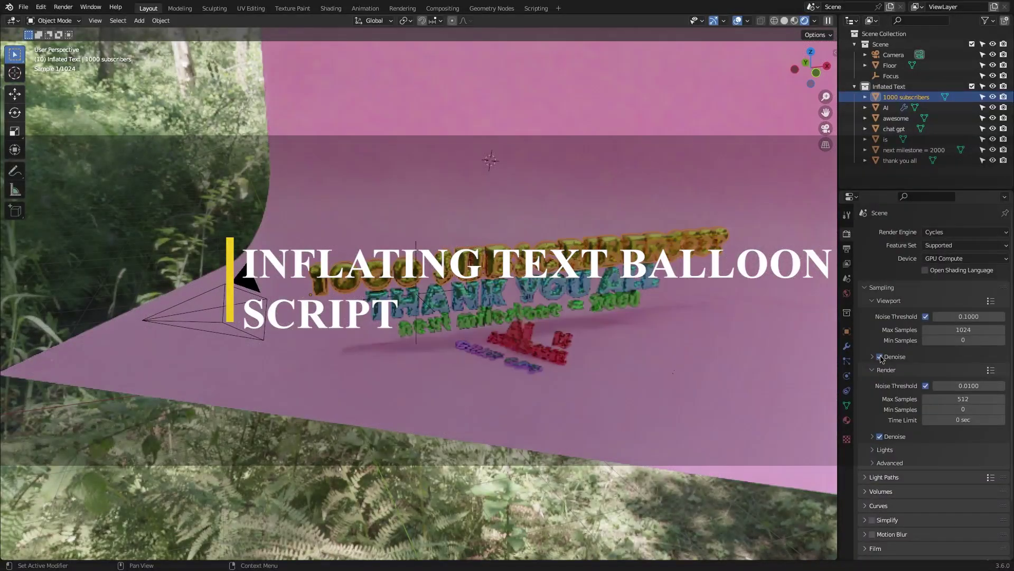
pyautogui.click(868, 550)
pyautogui.scroll(-8, 898, 475)
pyautogui.click(880, 455)
pyautogui.scroll(5, 615, 332)
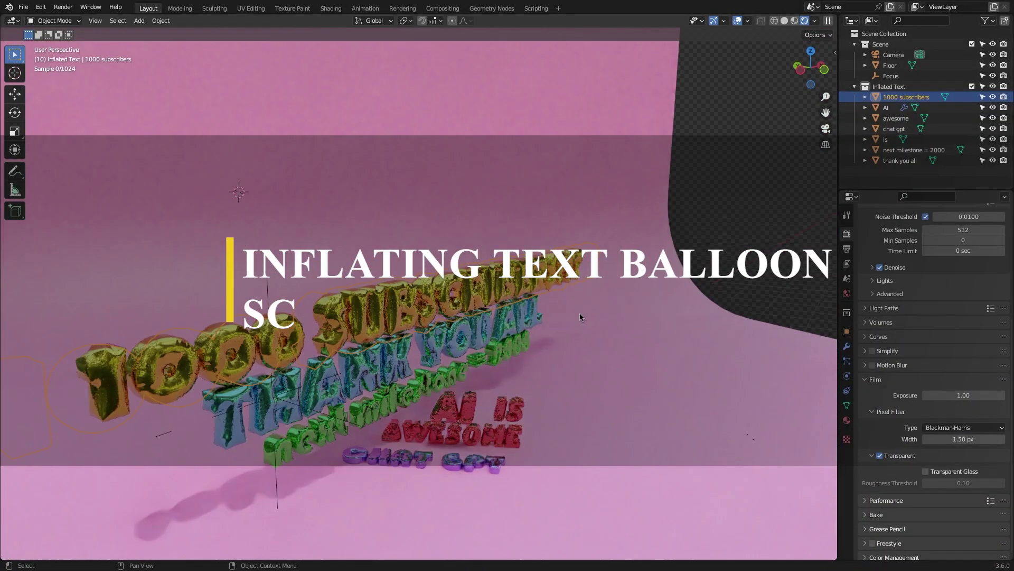
pyautogui.scroll(6, 445, 303)
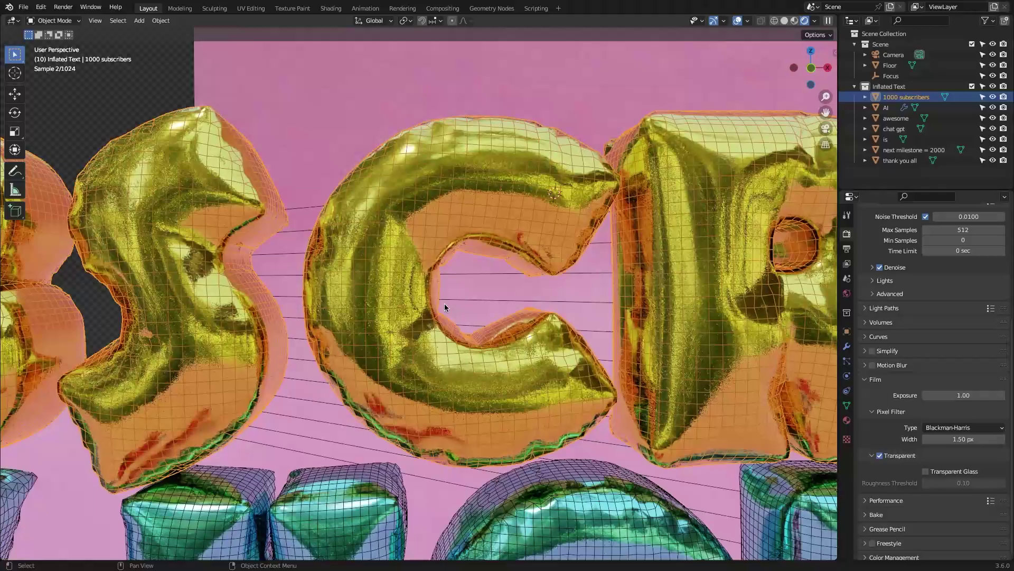
pyautogui.scroll(-8, 445, 303)
# Shade the inflated text smooth.
pyautogui.moveTo(445, 303); pyautogui.dragTo(260, 188, button='middle')
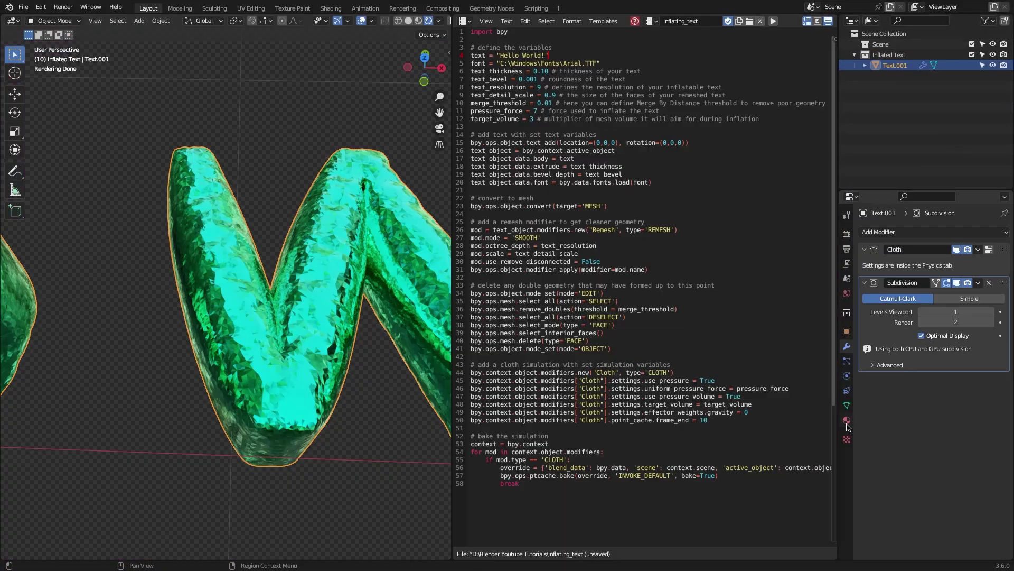
pyautogui.scroll(-4, 292, 317)
pyautogui.scroll(3, 292, 317)
pyautogui.rightClick(292, 316)
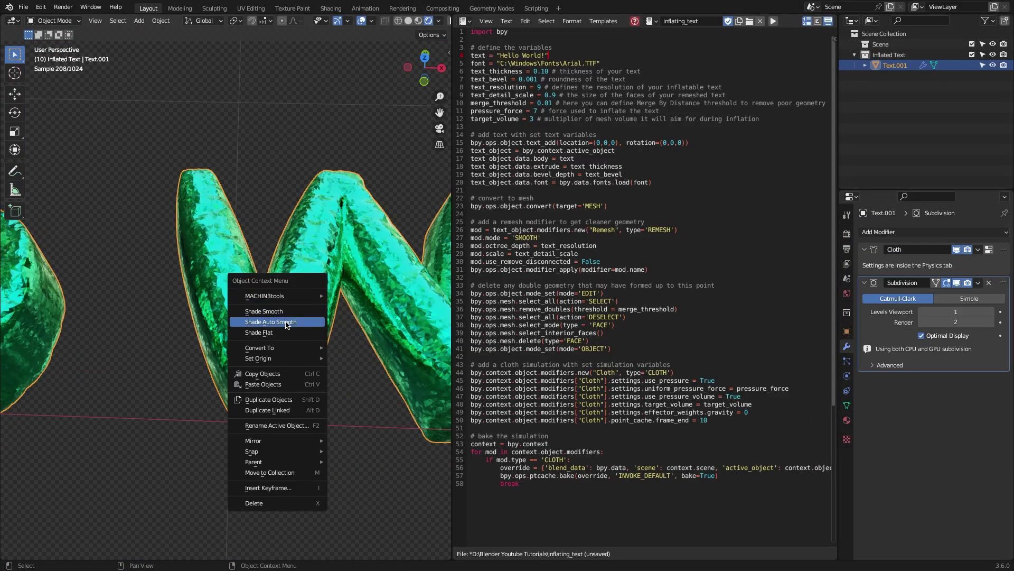
pyautogui.click(286, 322)
# Remove the Subdivision modifier from the inflated text.
pyautogui.scroll(3, 291, 330)
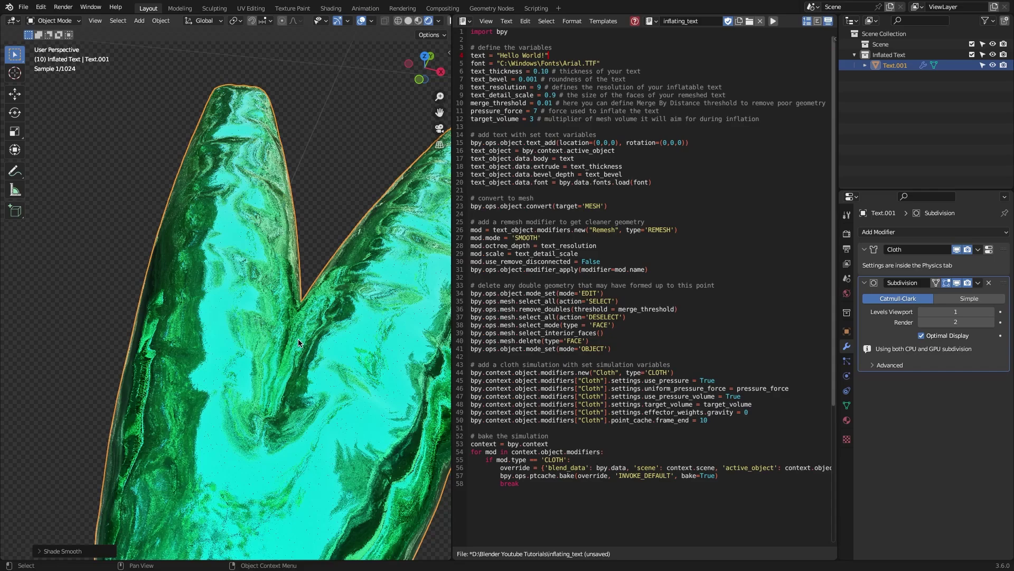
pyautogui.click(956, 283)
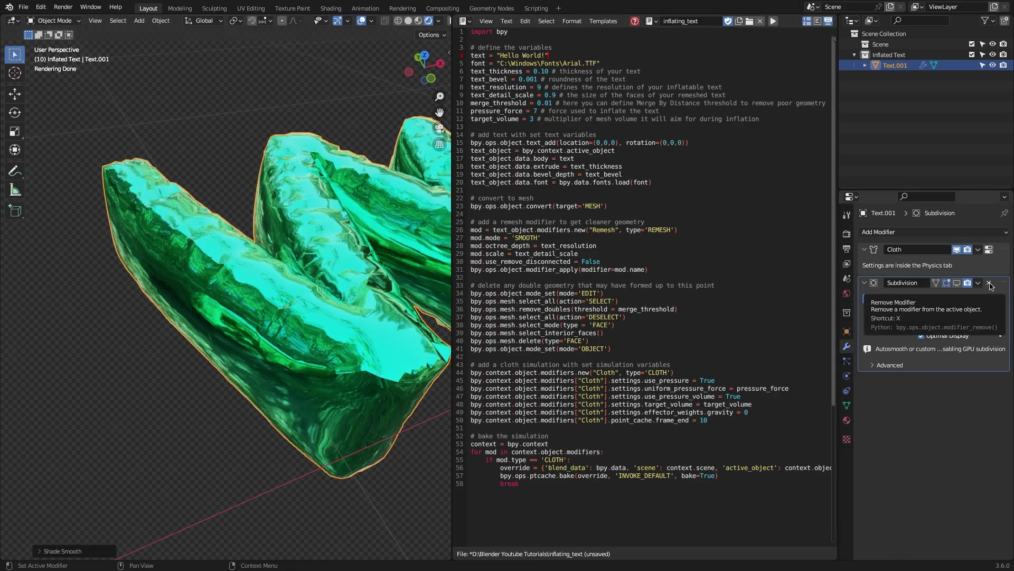
pyautogui.click(957, 283)
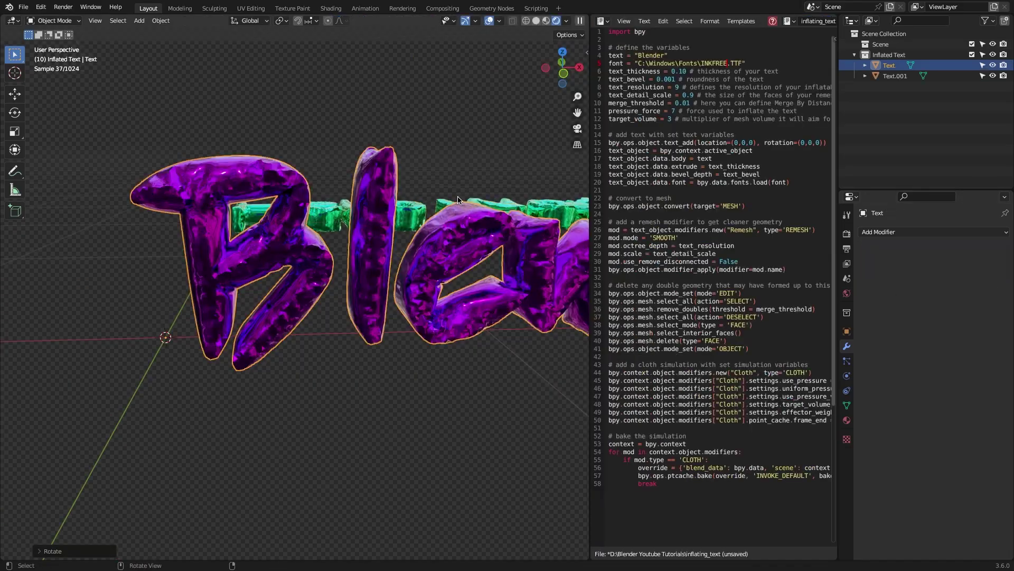
pyautogui.moveTo(338, 212); pyautogui.dragTo(433, 272, button='middle')
pyautogui.scroll(-6, 397, 192)
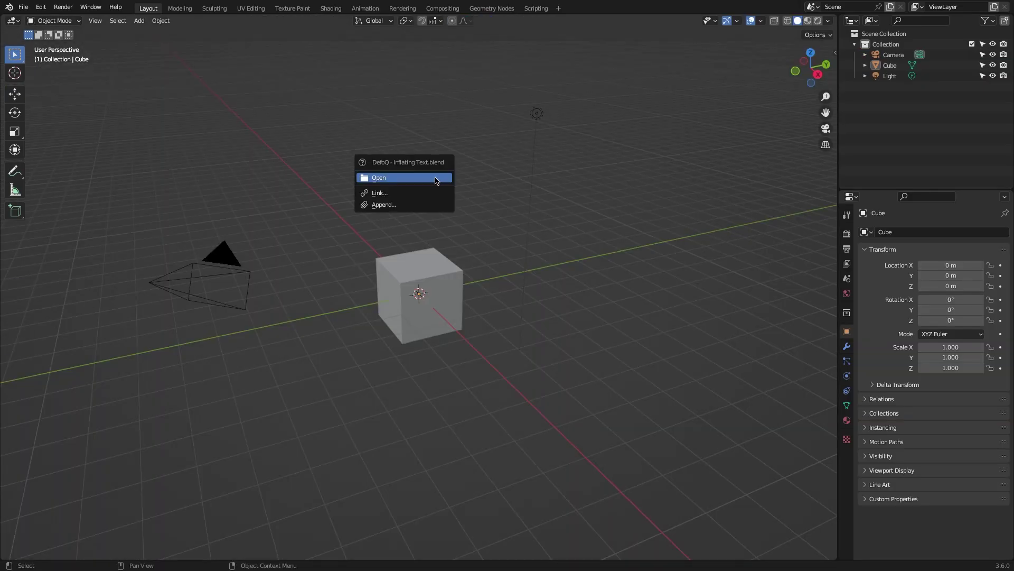
# Open the Inflating Text blend file and run the inflating text script.
pyautogui.click(436, 178)
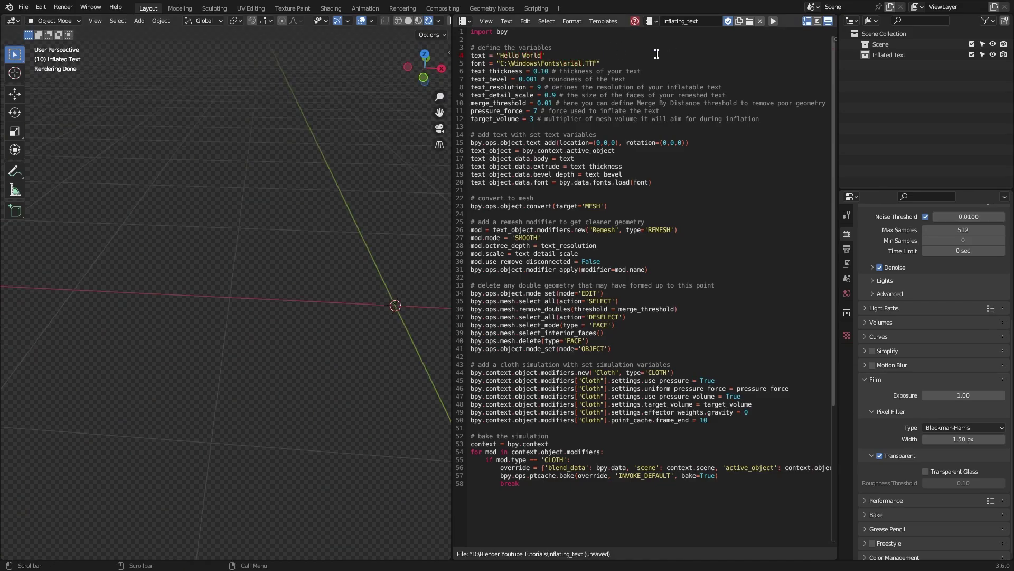
pyautogui.click(773, 22)
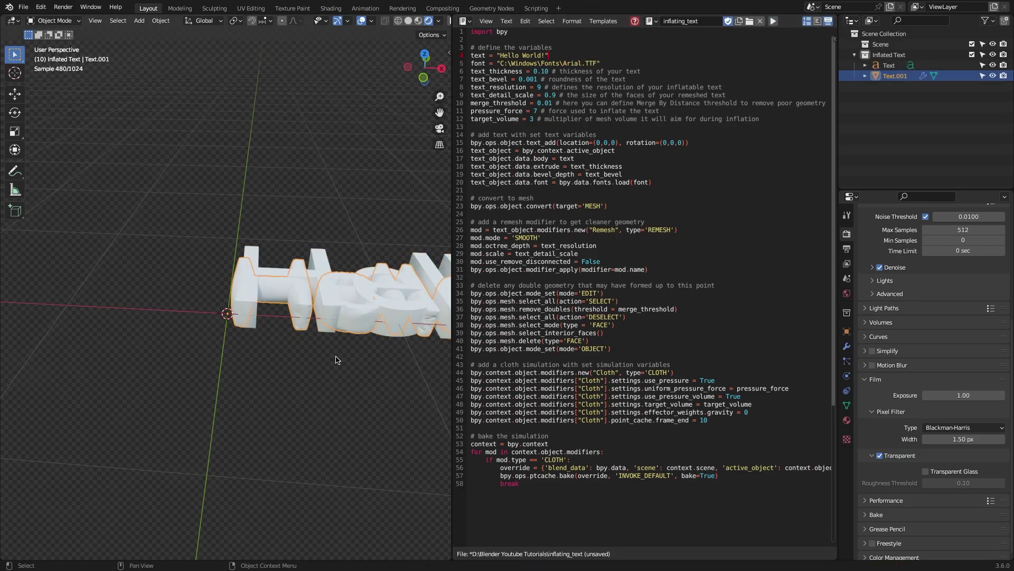
pyautogui.moveTo(337, 360); pyautogui.dragTo(316, 264, button='middle')
pyautogui.scroll(-5, 347, 271)
pyautogui.scroll(8, 348, 271)
# Adjust the text material's base colour and raise roughness to 0.059.
pyautogui.click(847, 420)
pyautogui.click(949, 371)
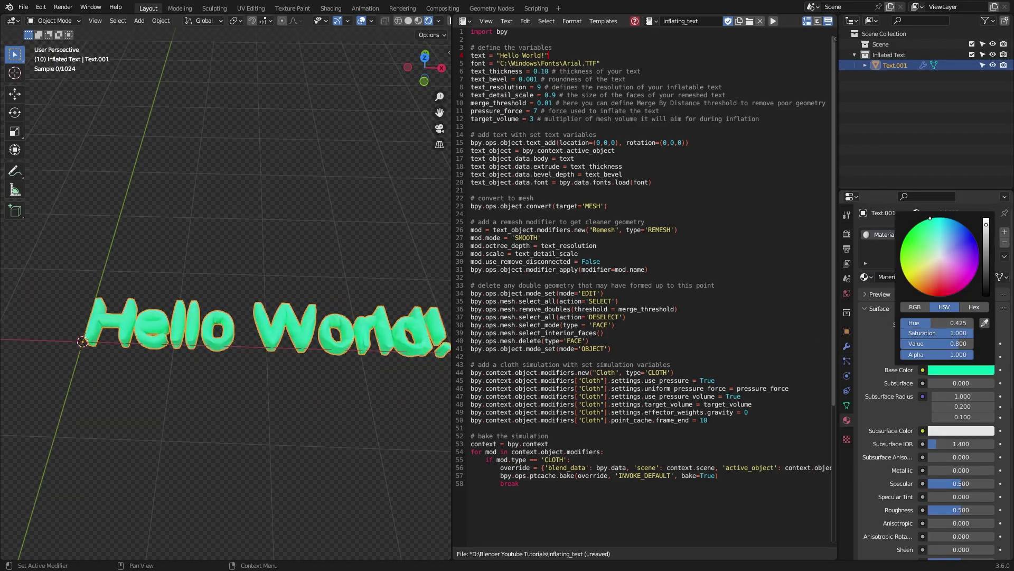
pyautogui.moveTo(951, 510); pyautogui.dragTo(958, 509)
pyautogui.scroll(8, 257, 352)
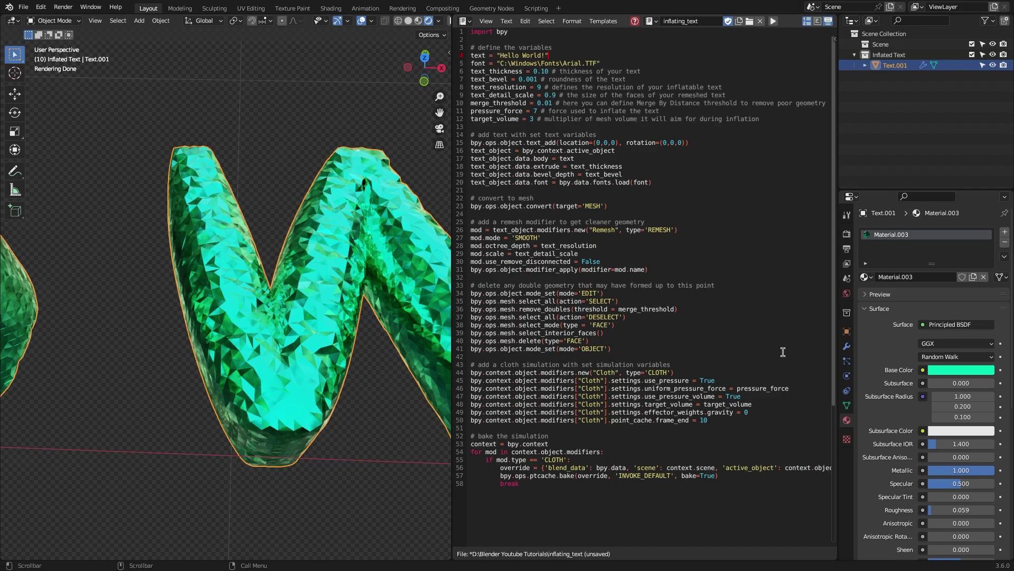
# Add a Subdivision modifier, shade the text smooth, then remove the modifier again.
pyautogui.click(847, 346)
pyautogui.click(961, 233)
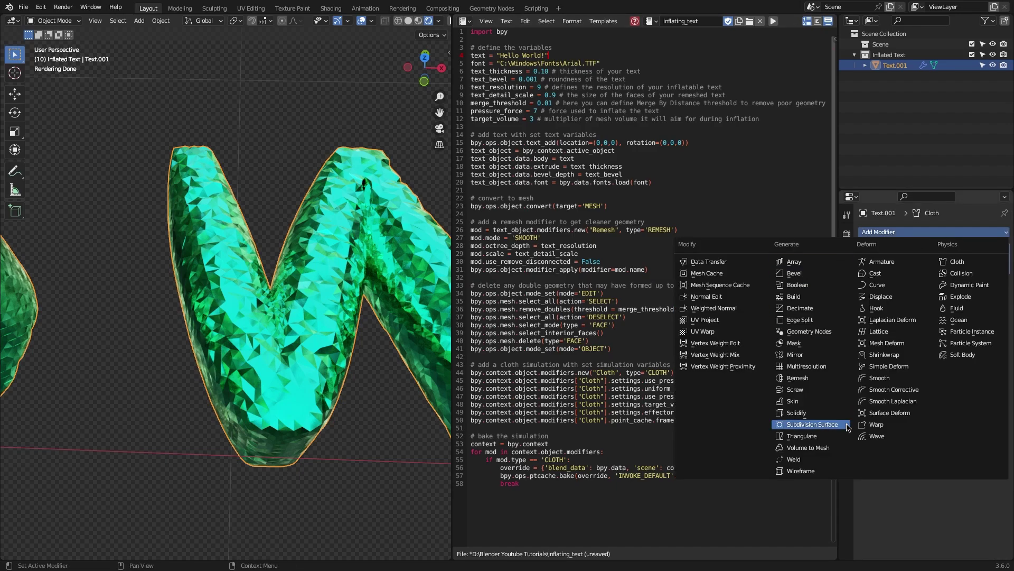
pyautogui.click(813, 425)
pyautogui.rightClick(272, 320)
pyautogui.click(272, 314)
pyautogui.scroll(5, 298, 338)
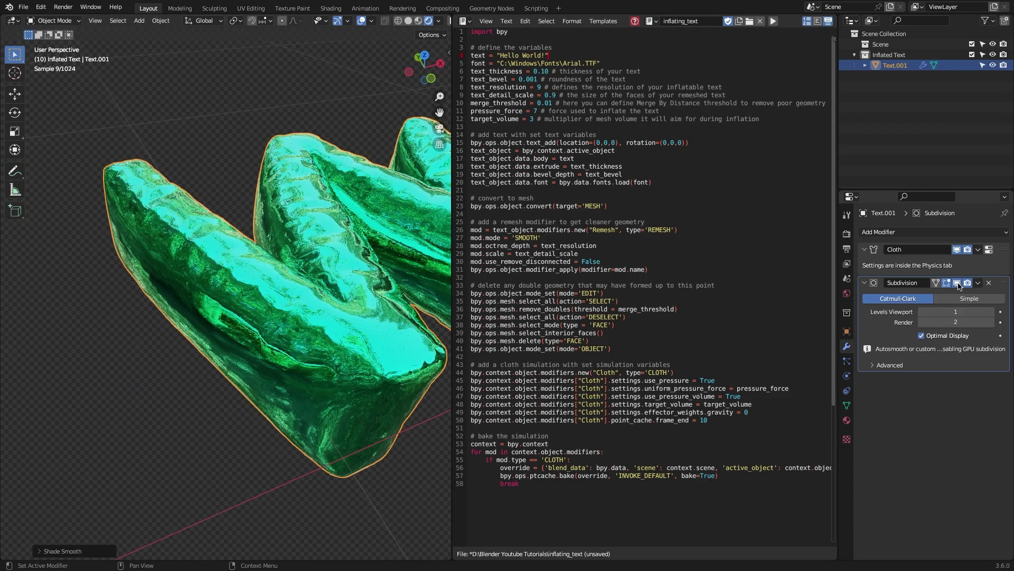
pyautogui.click(989, 283)
# Move the Hello World text aside with a constrained G move.
pyautogui.scroll(-5, 258, 280)
pyautogui.moveTo(258, 280)
pyautogui.mouseDown(button='middle')
pyautogui.moveTo(248, 274)
pyautogui.moveTo(258, 280)
pyautogui.mouseUp(button='middle')
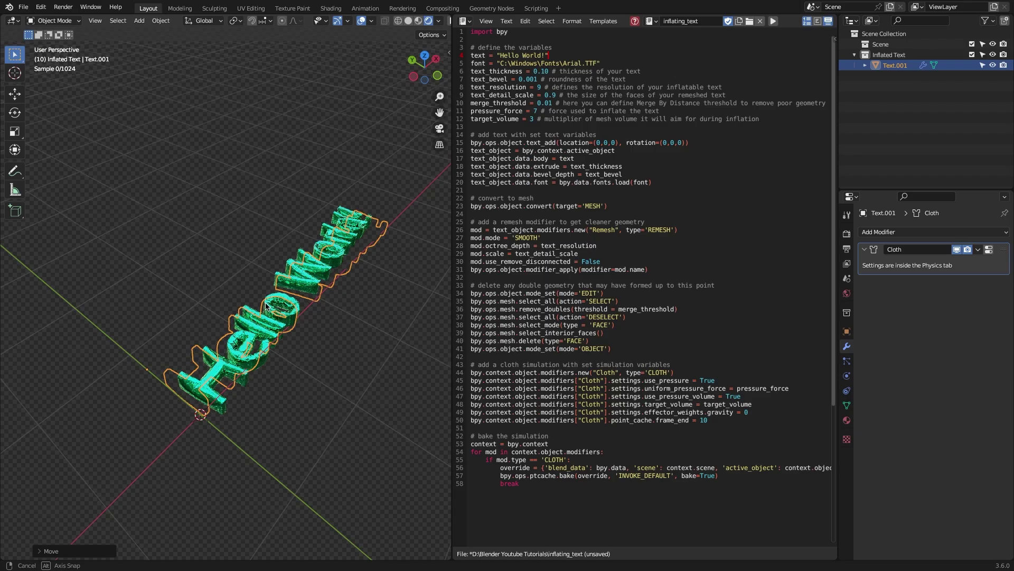
pyautogui.press('g')
pyautogui.hotkey('shift', 'z')
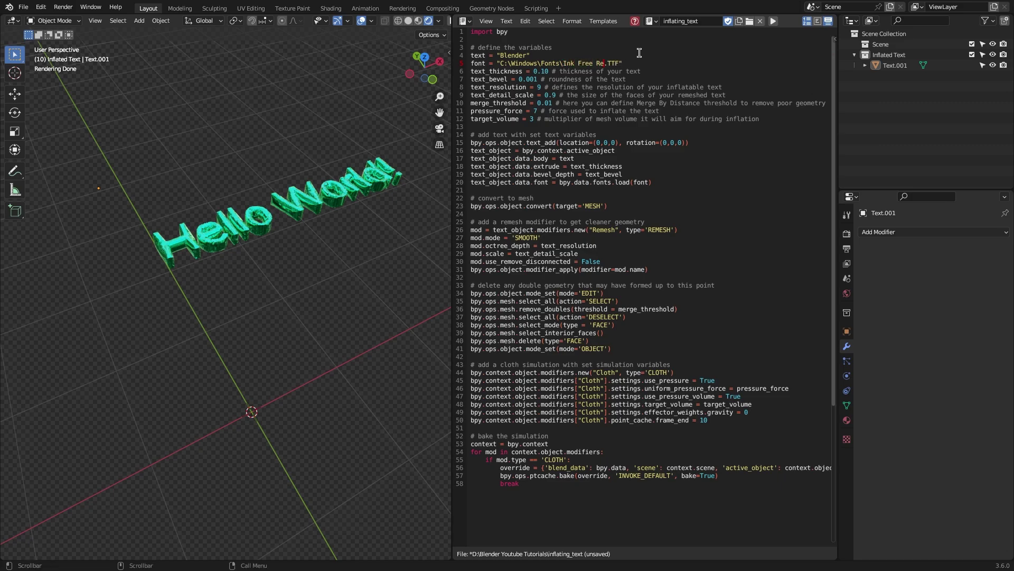
# Edit the script's font file name and make the material fully metallic with lower roughness.
pyautogui.write('gular')
pyautogui.click(772, 22)
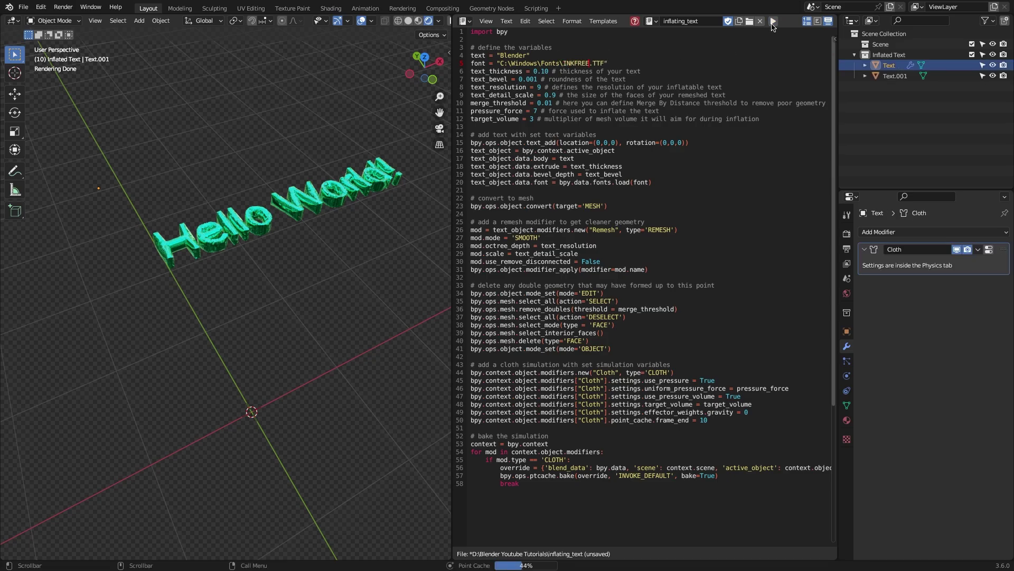
pyautogui.scroll(6, 368, 264)
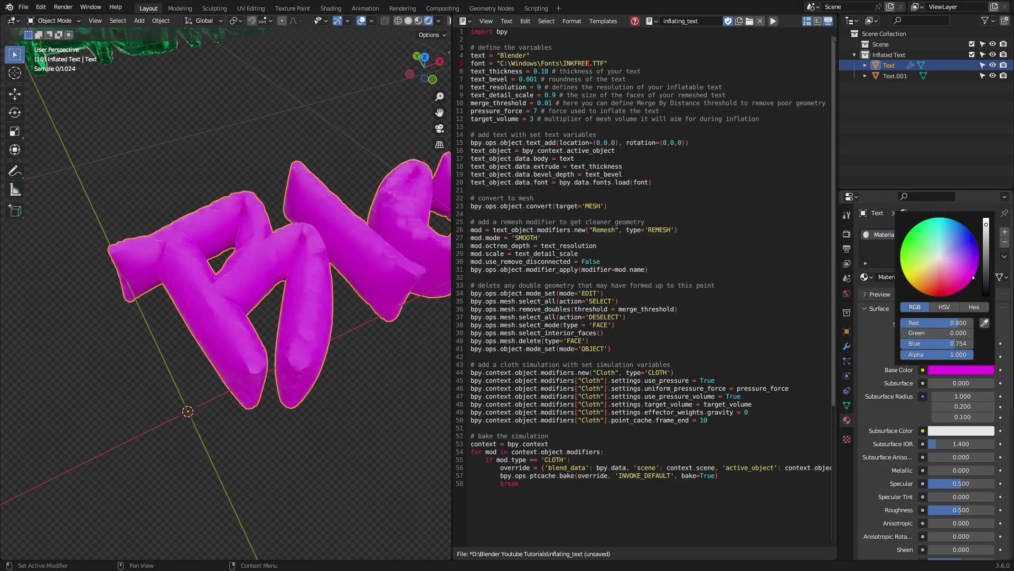
pyautogui.moveTo(958, 470); pyautogui.dragTo(976, 470)
pyautogui.moveTo(962, 510); pyautogui.dragTo(954, 509)
# Rotate the purple Blender lettering 90° about X so it stands upright.
pyautogui.moveTo(264, 291); pyautogui.dragTo(158, 296, button='middle')
pyautogui.click(847, 346)
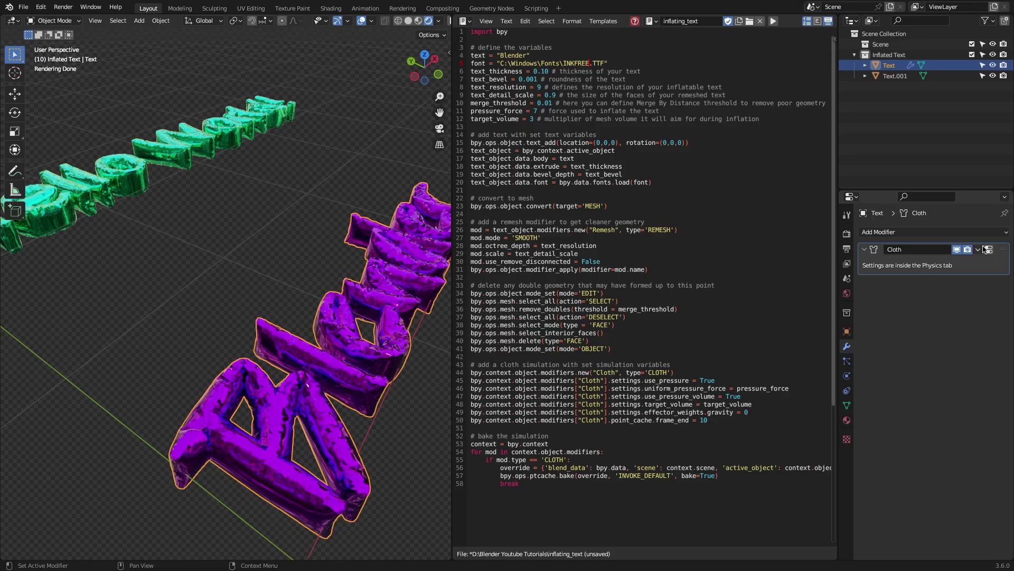
pyautogui.press('r')
pyautogui.press('x')
pyautogui.press('9')
pyautogui.press('0')
pyautogui.press('Return')
pyautogui.moveTo(425, 68); pyautogui.dragTo(590, 93)
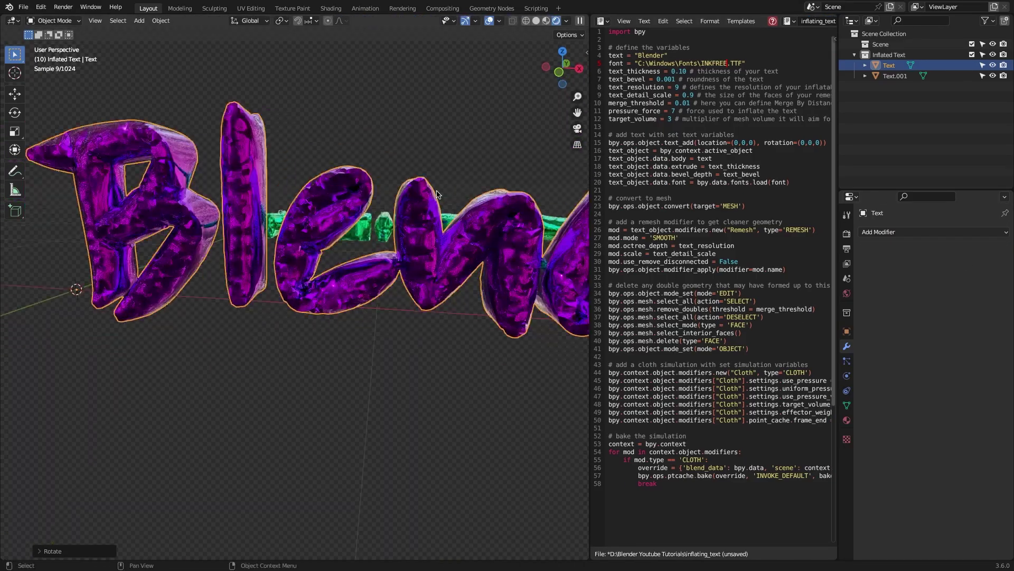
pyautogui.moveTo(370, 212); pyautogui.dragTo(397, 192, button='middle')
pyautogui.scroll(-5, 435, 272)
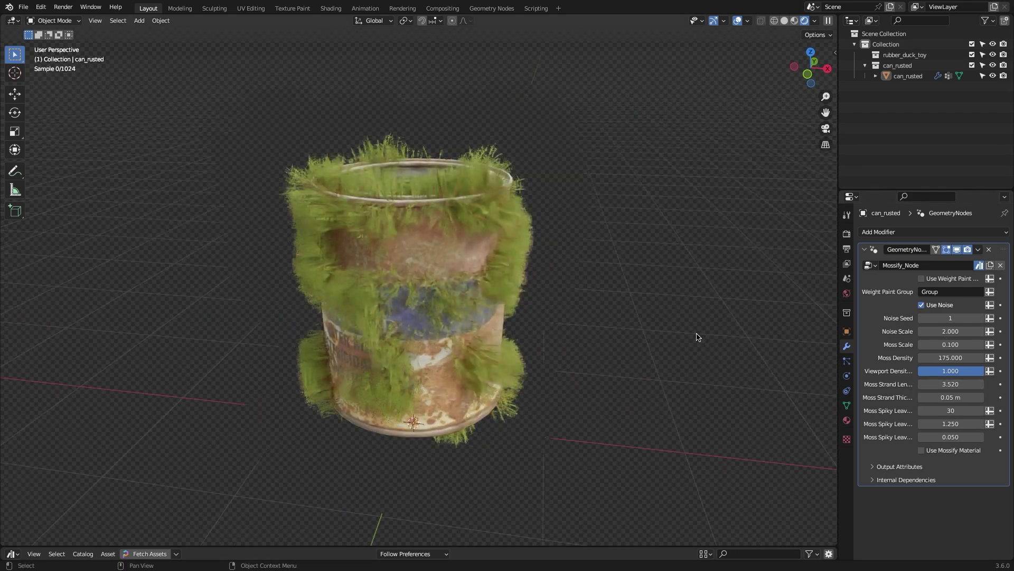
# Scroll through the rusted can's Mossify_Node modifier settings.
pyautogui.scroll(5, 698, 340)
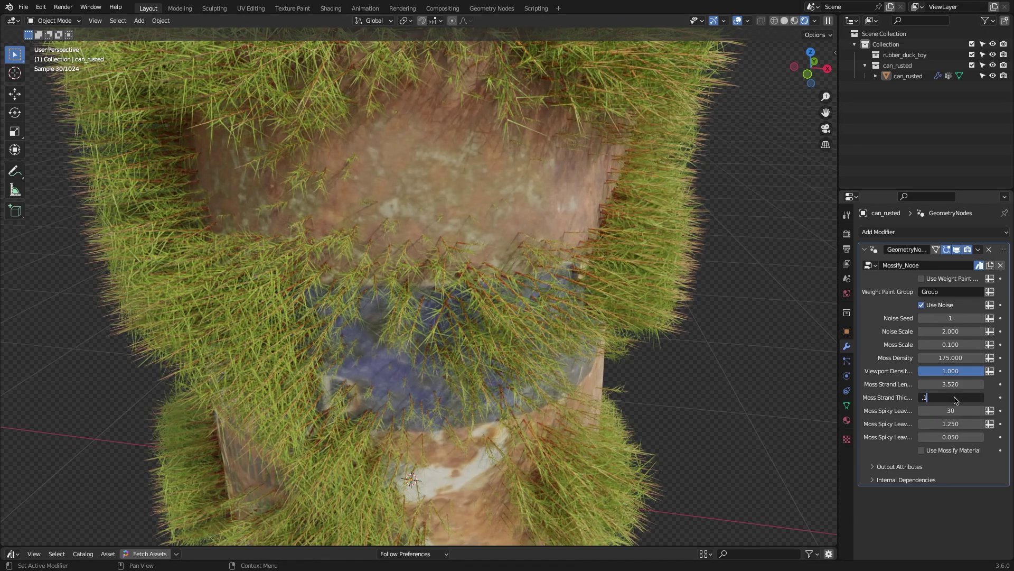
# Set the can's Moss Strand Thickness to 0.1.
pyautogui.click(956, 400)
pyautogui.write('.1')
pyautogui.press('Return')
pyautogui.scroll(-5, 418, 285)
pyautogui.moveTo(418, 285); pyautogui.dragTo(433, 317, button='middle')
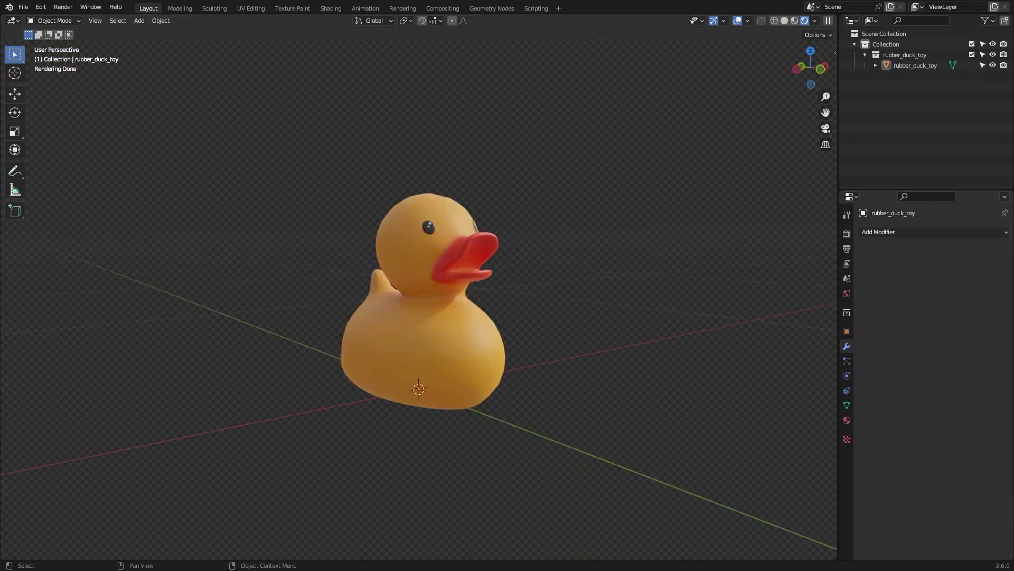
# Bring in the Mossify file and enlarge the asset browser to show Mossify_Node.
pyautogui.moveTo(370, 162); pyautogui.dragTo(370, 163)
pyautogui.click(370, 159)
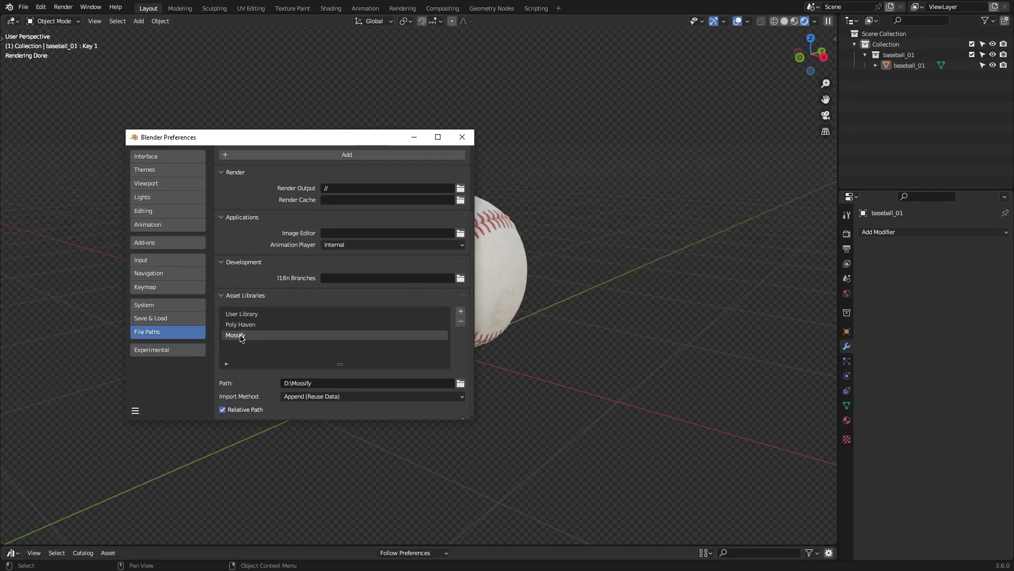
pyautogui.click(414, 137)
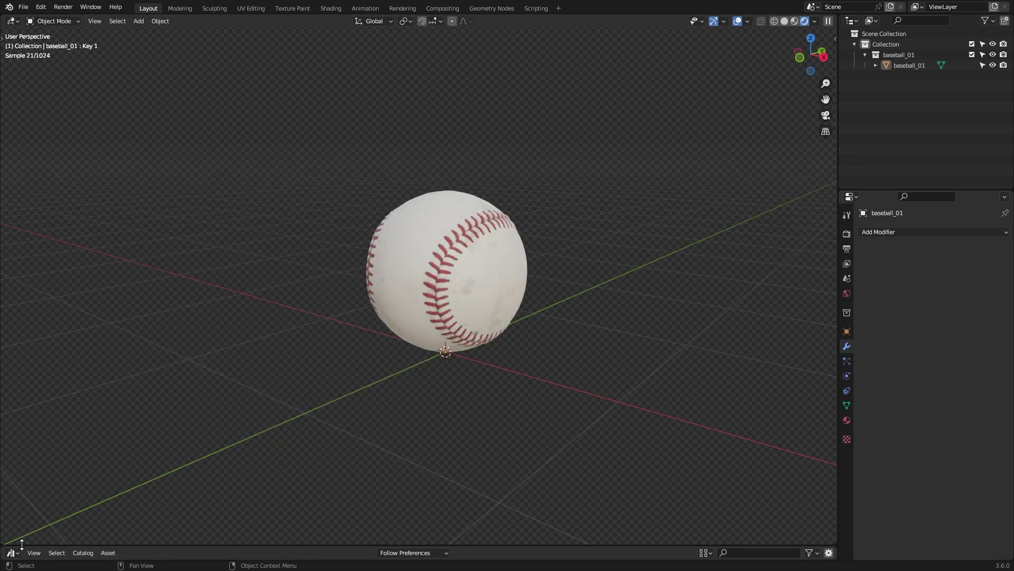
pyautogui.moveTo(22, 544); pyautogui.dragTo(22, 373)
# Drag Mossify_Node from the Mossify asset library onto the baseball.
pyautogui.click(31, 395)
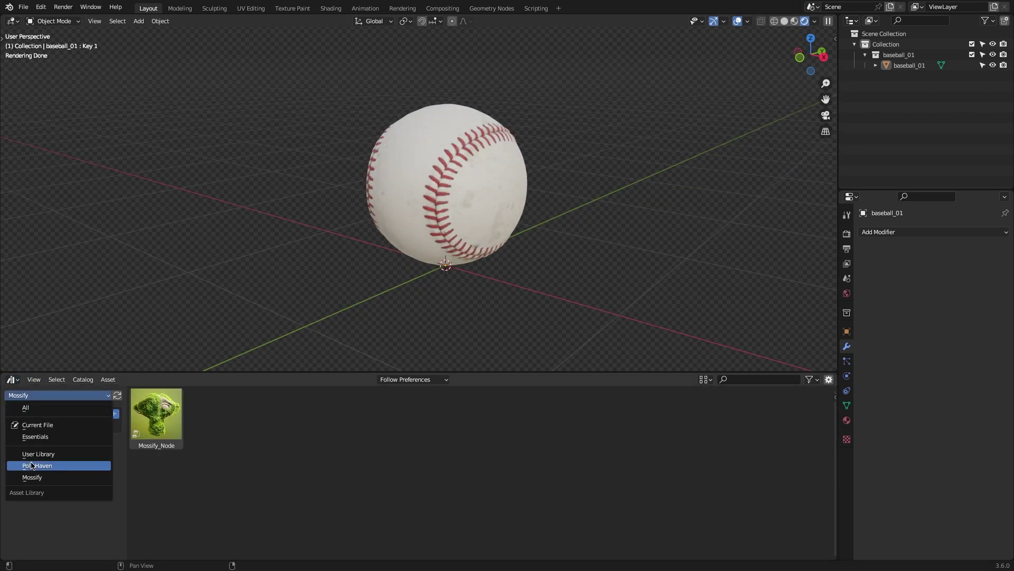
pyautogui.click(36, 478)
pyautogui.moveTo(160, 420); pyautogui.dragTo(461, 185)
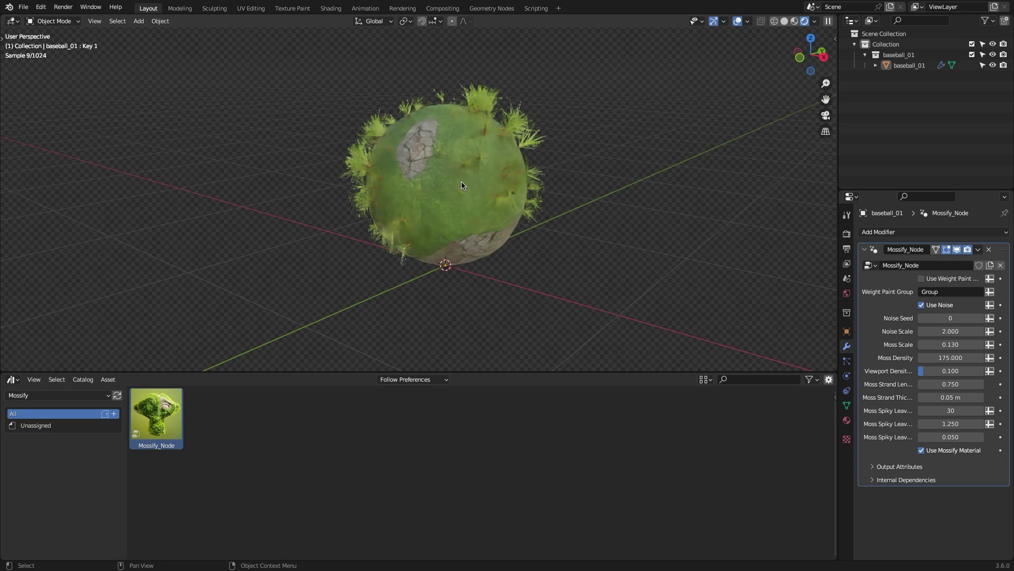
pyautogui.moveTo(286, 373); pyautogui.dragTo(286, 547)
pyautogui.click(504, 258)
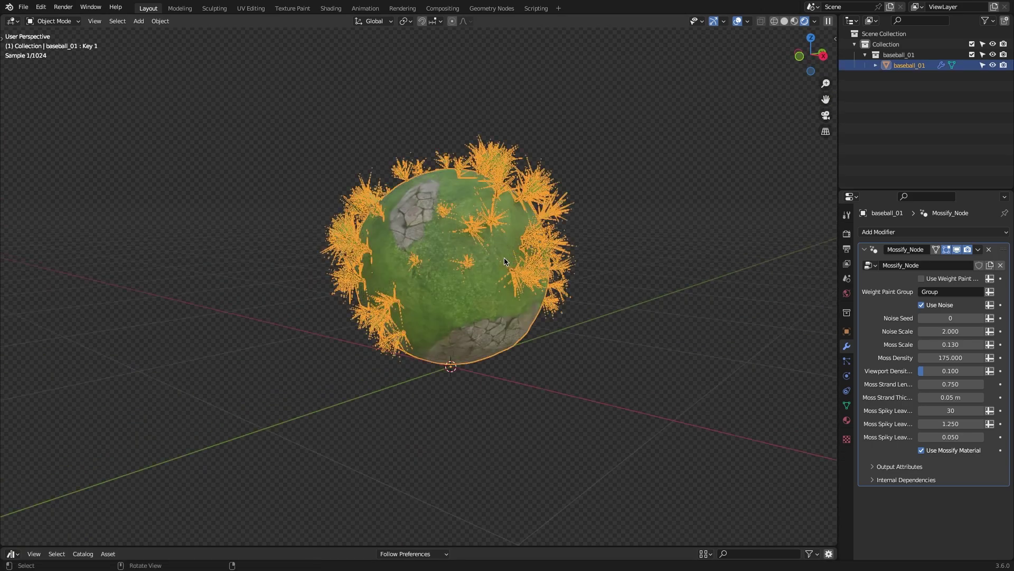
pyautogui.moveTo(504, 258); pyautogui.dragTo(534, 254, button='middle')
# Keep the baseball's own material, set Viewport Density 1.000 and Moss Density 200.
pyautogui.click(922, 451)
pyautogui.moveTo(936, 379); pyautogui.dragTo(986, 375)
pyautogui.hotkey('alt', 'a')
pyautogui.moveTo(502, 285); pyautogui.dragTo(600, 290, button='middle')
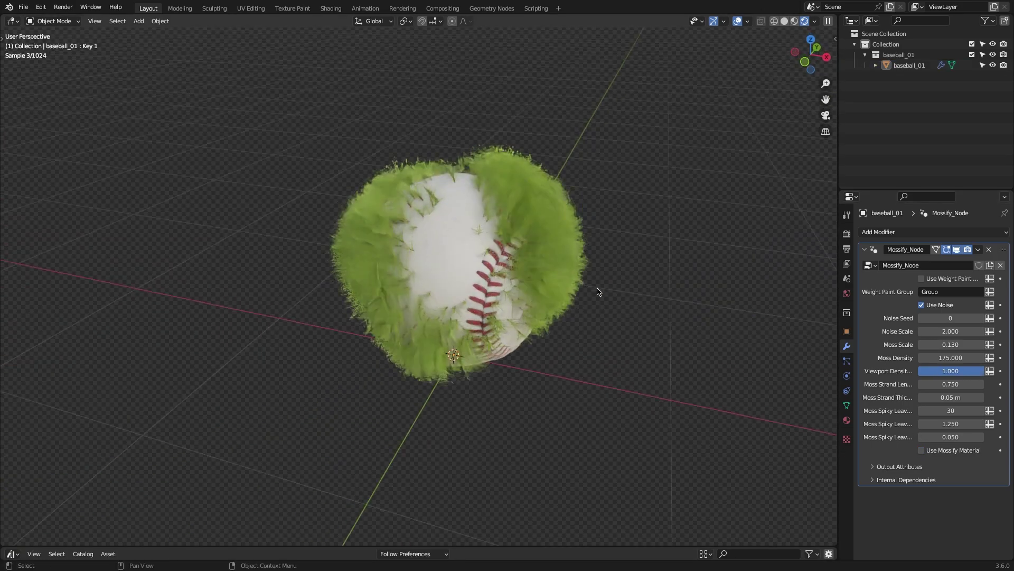
pyautogui.write('200')
pyautogui.press('Return')
# Apply the baseball's scale with Ctrl+A.
pyautogui.click(433, 238)
pyautogui.scroll(-3, 433, 238)
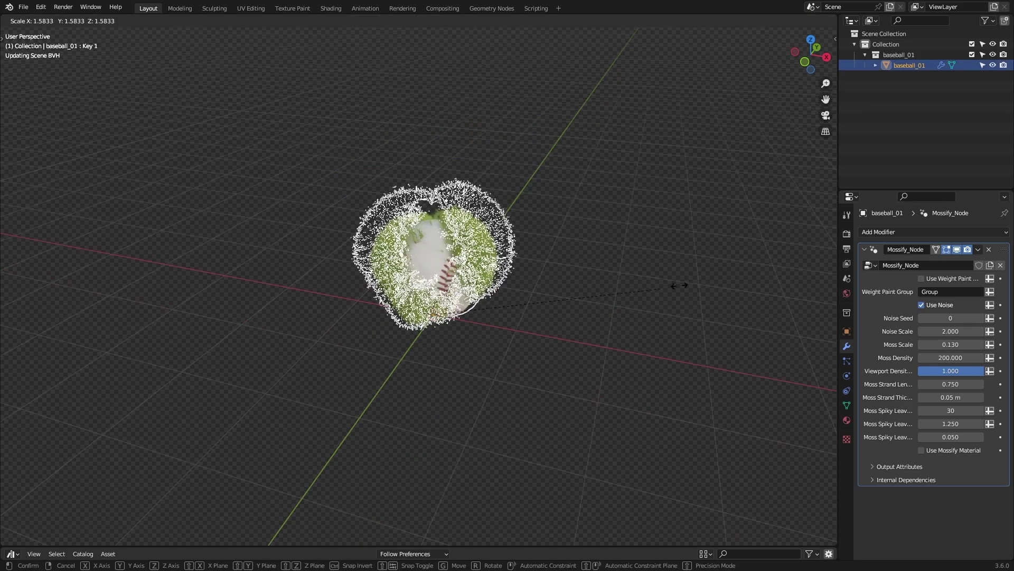
pyautogui.hotkey('ctrl', 'a')
pyautogui.click(602, 255)
pyautogui.click(604, 261)
pyautogui.scroll(2, 592, 264)
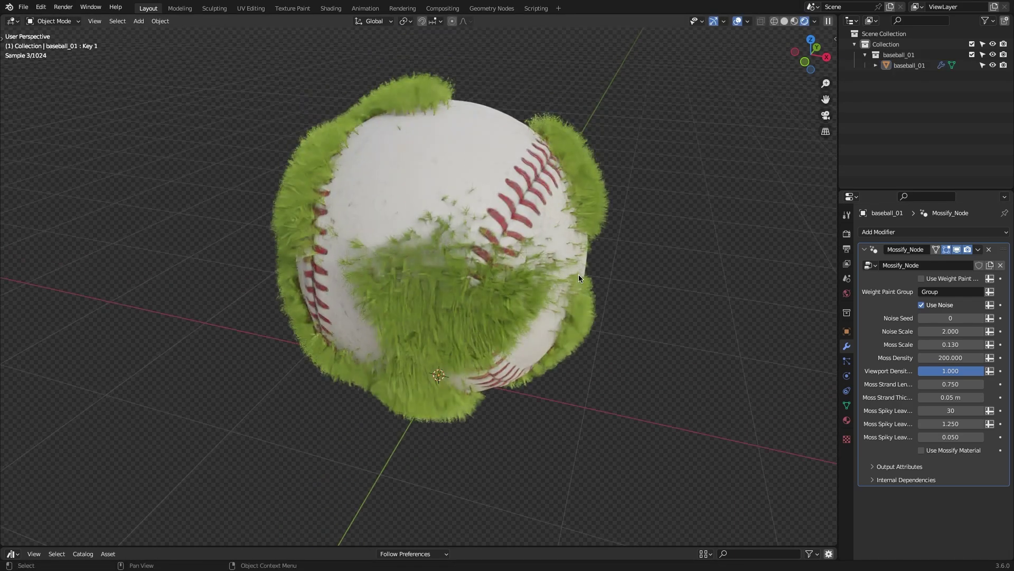
pyautogui.click(578, 274)
# Raise the baseball's Moss Density to 300.
pyautogui.doubleClick(951, 358)
pyautogui.write('300')
pyautogui.press('Return')
pyautogui.click(641, 290)
pyautogui.moveTo(641, 290); pyautogui.dragTo(559, 267, button='middle')
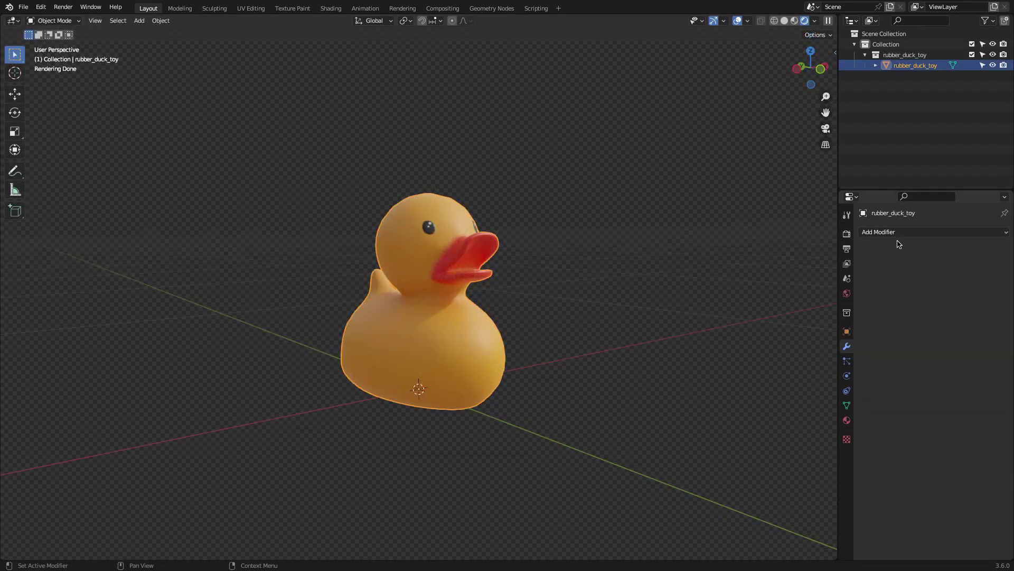
# Add a Geometry Nodes modifier to the duck and assign it the Mossify_Node group.
pyautogui.click(901, 233)
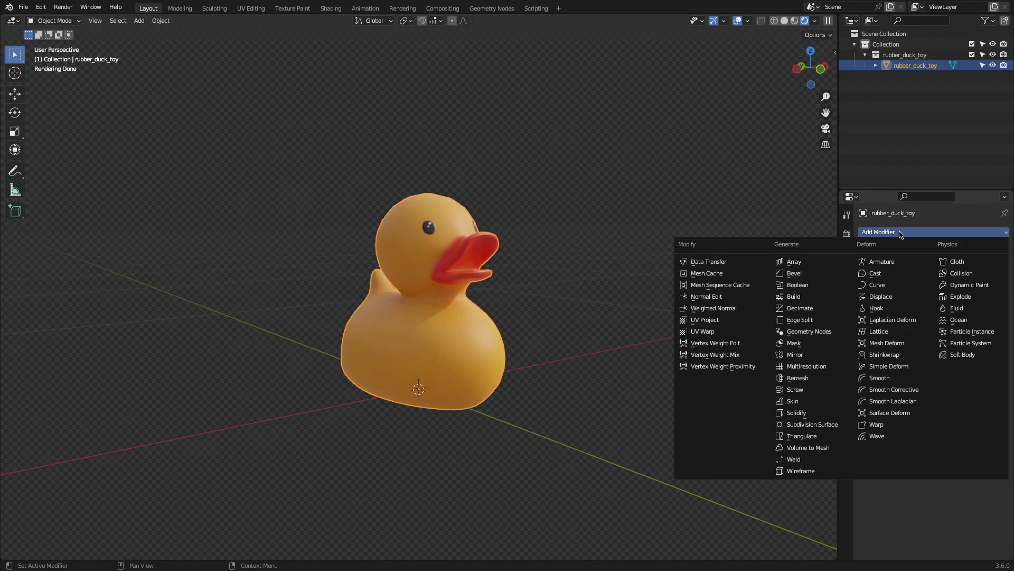
pyautogui.press('g')
pyautogui.click(869, 265)
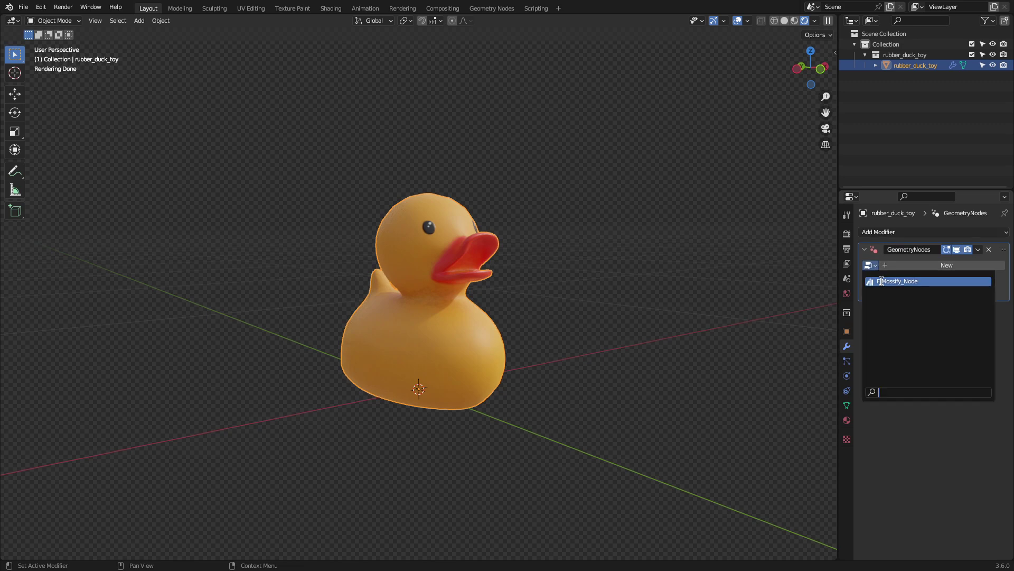
pyautogui.click(882, 281)
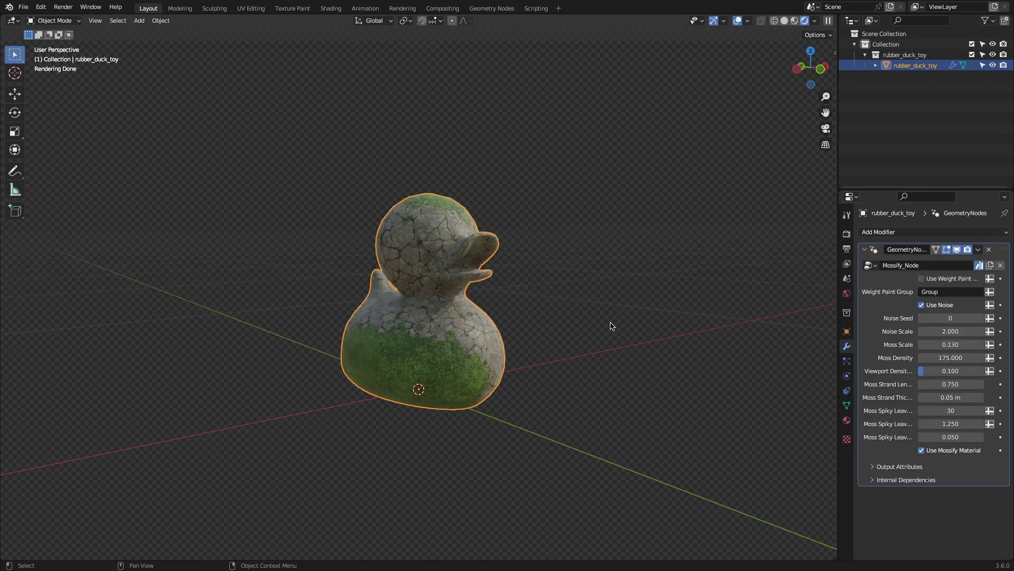
pyautogui.moveTo(464, 286); pyautogui.dragTo(540, 269, button='middle')
pyautogui.scroll(1, 540, 270)
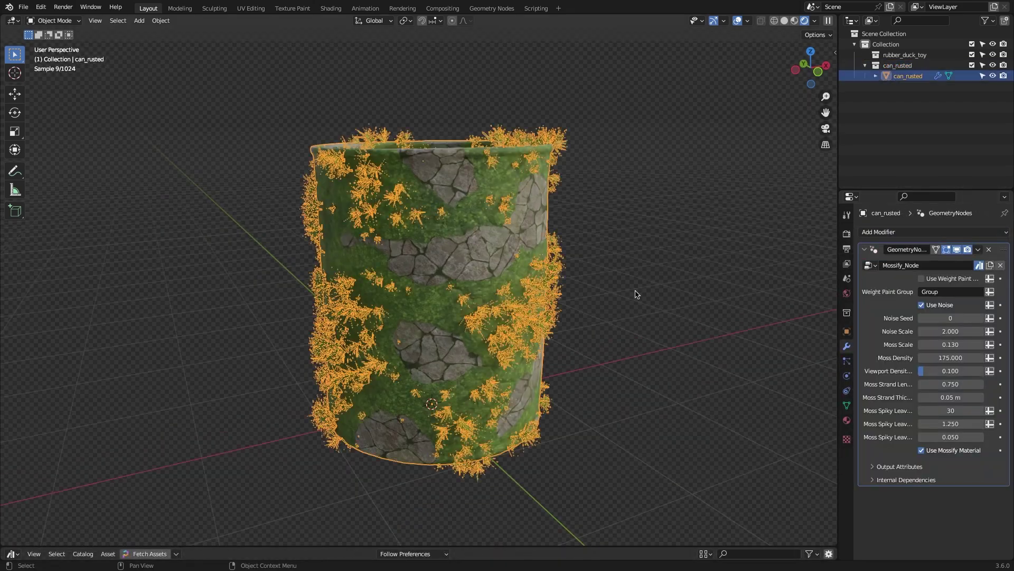
# Reveal the can's rust material under the moss, raise Moss Scale to 0.400 and set Noise Seed to 1.
pyautogui.click(922, 451)
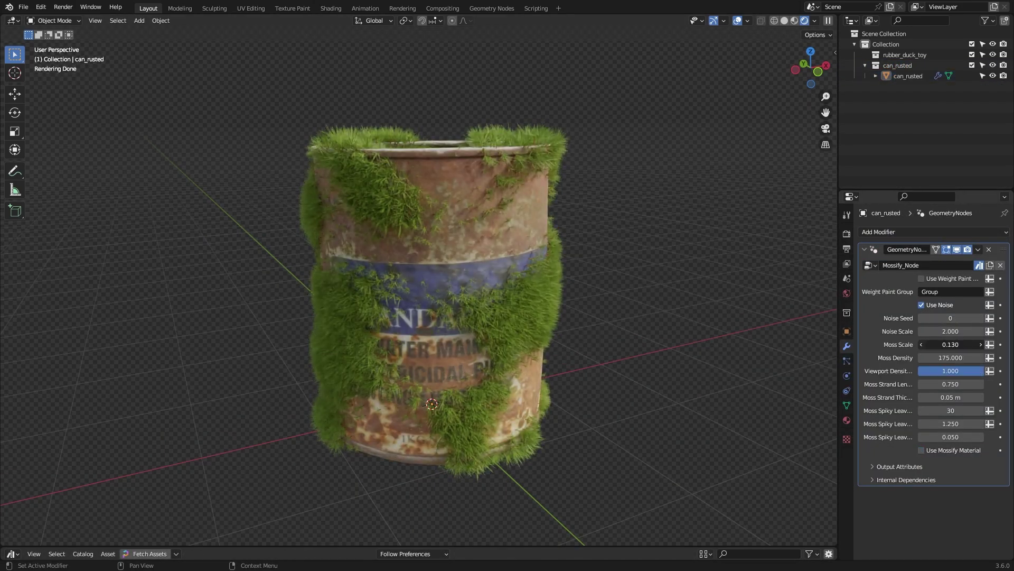
pyautogui.moveTo(951, 344); pyautogui.dragTo(978, 344)
pyautogui.moveTo(560, 274); pyautogui.dragTo(986, 320, button='middle')
pyautogui.click(980, 318)
pyautogui.moveTo(792, 296); pyautogui.dragTo(760, 299, button='middle')
pyautogui.scroll(3, 759, 298)
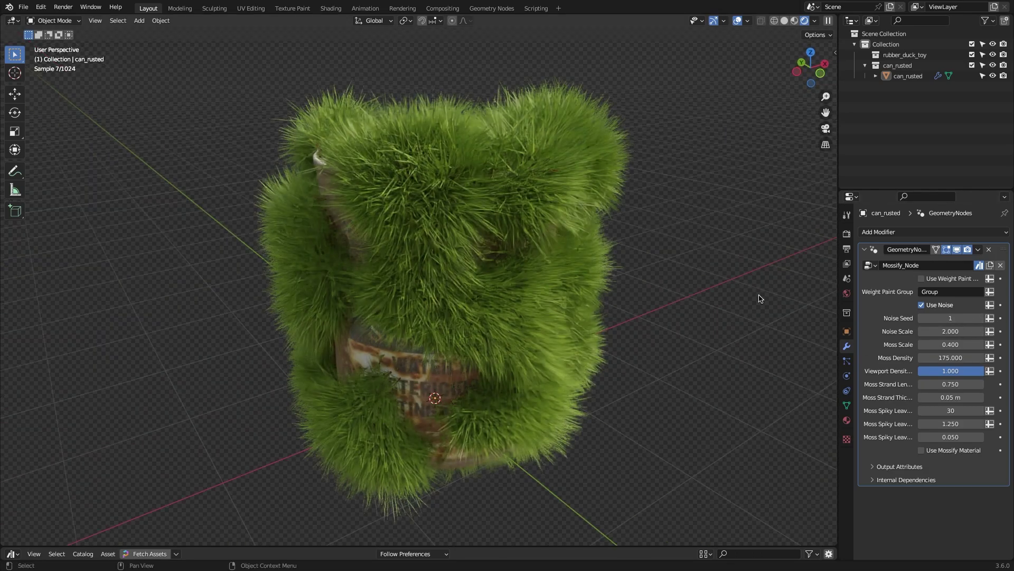
# Enable Use Weight Paint and paint moss patches onto the can's rim and sides, back in Object Mode.
pyautogui.click(922, 278)
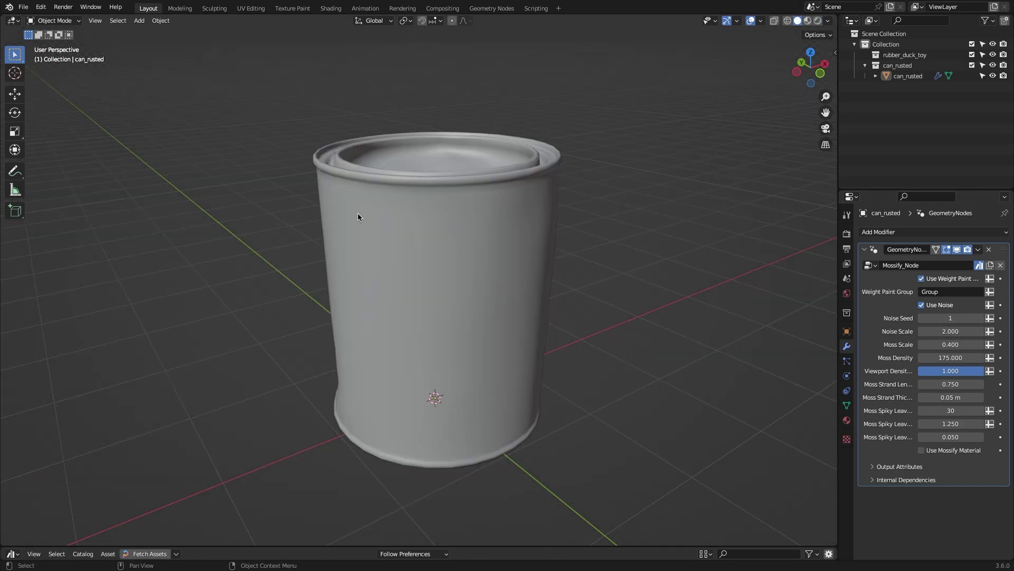
pyautogui.hotkey('ctrl', 'Tab')
pyautogui.moveTo(412, 359); pyautogui.dragTo(453, 233)
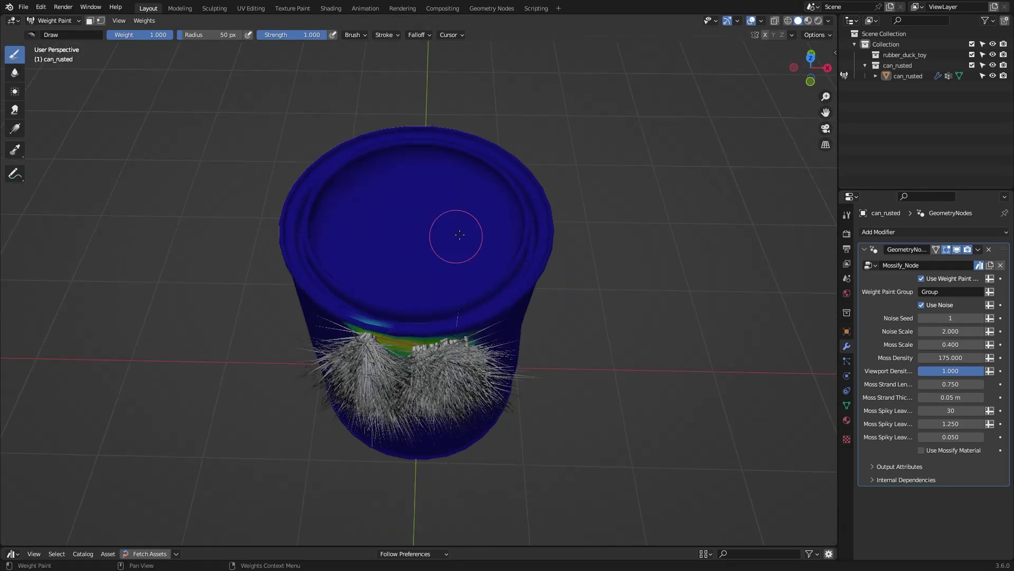
pyautogui.moveTo(453, 233); pyautogui.dragTo(455, 227, button='middle')
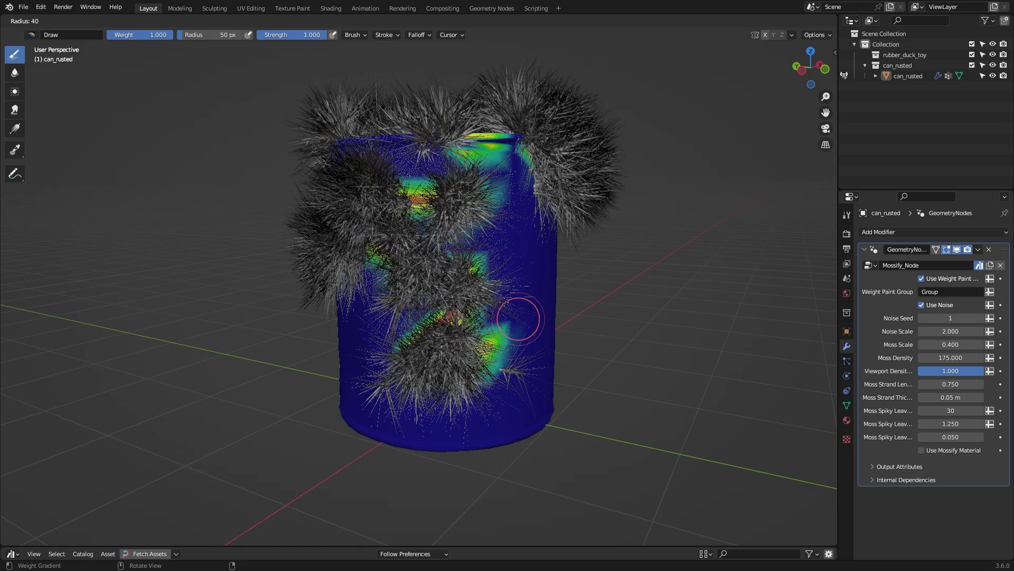
pyautogui.moveTo(509, 363)
pyautogui.mouseDown(button='middle')
pyautogui.moveTo(318, 288)
pyautogui.moveTo(455, 376)
pyautogui.mouseUp(button='middle')
pyautogui.scroll(-2, 454, 376)
pyautogui.hotkey('ctrl', 'Tab')
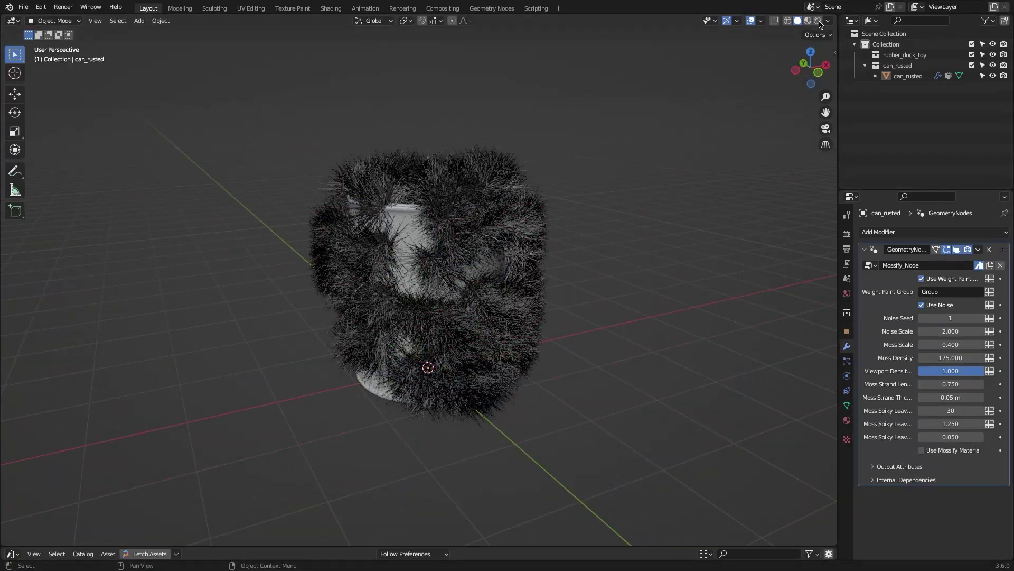
# Switch to rendered shading and set Moss Scale to 0.300.
pyautogui.press('z')
pyautogui.moveTo(951, 345); pyautogui.dragTo(838, 331)
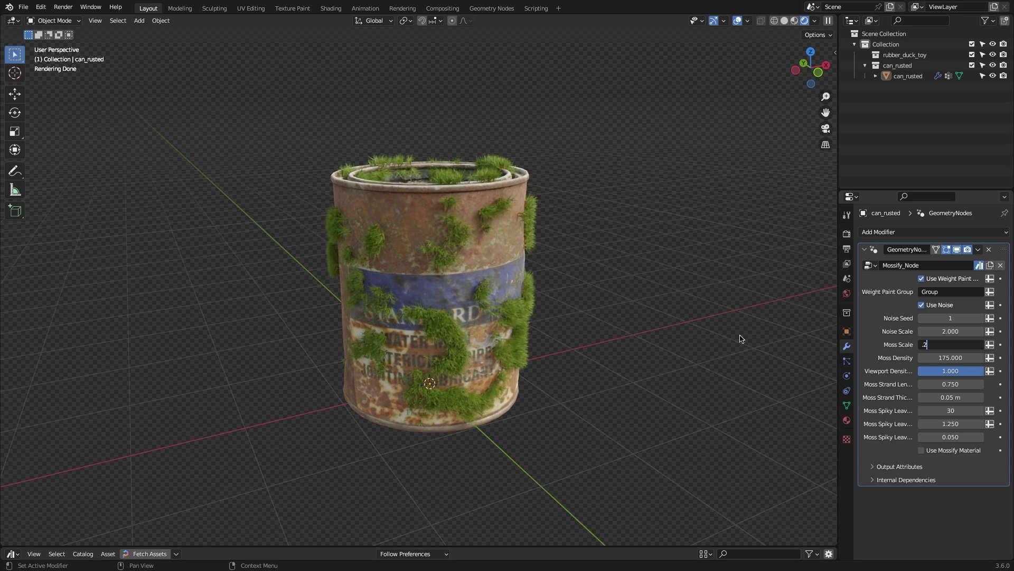
pyautogui.press('Return')
pyautogui.hotkey('ctrl', 'z')
pyautogui.hotkey('ctrl', 'z')
pyautogui.click(954, 346)
pyautogui.write('.3')
pyautogui.press('Return')
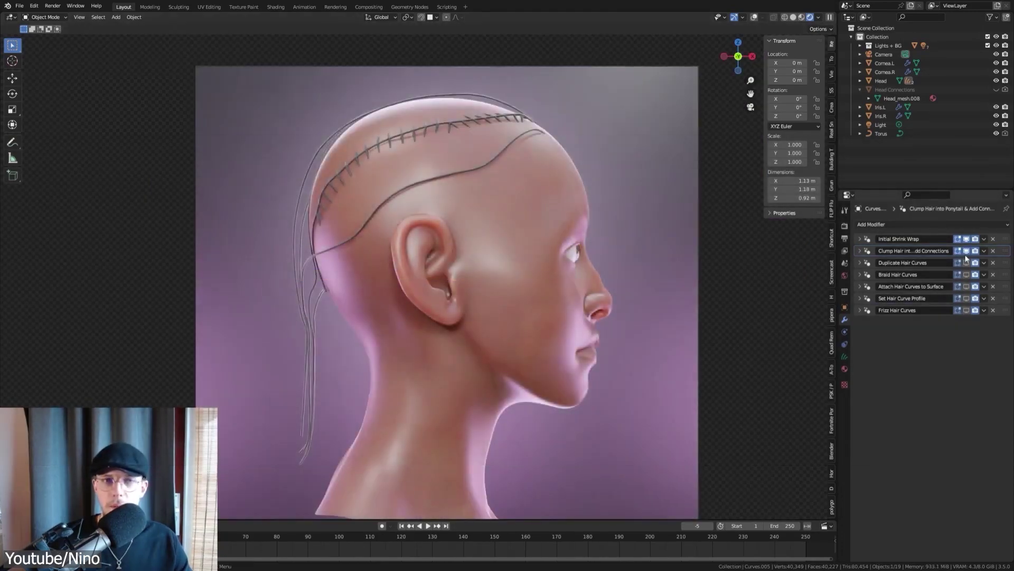
# Toggle the braid and attach modifiers' viewport display and expand the Set Hair Curve Profile settings.
pyautogui.moveTo(967, 263); pyautogui.dragTo(969, 300)
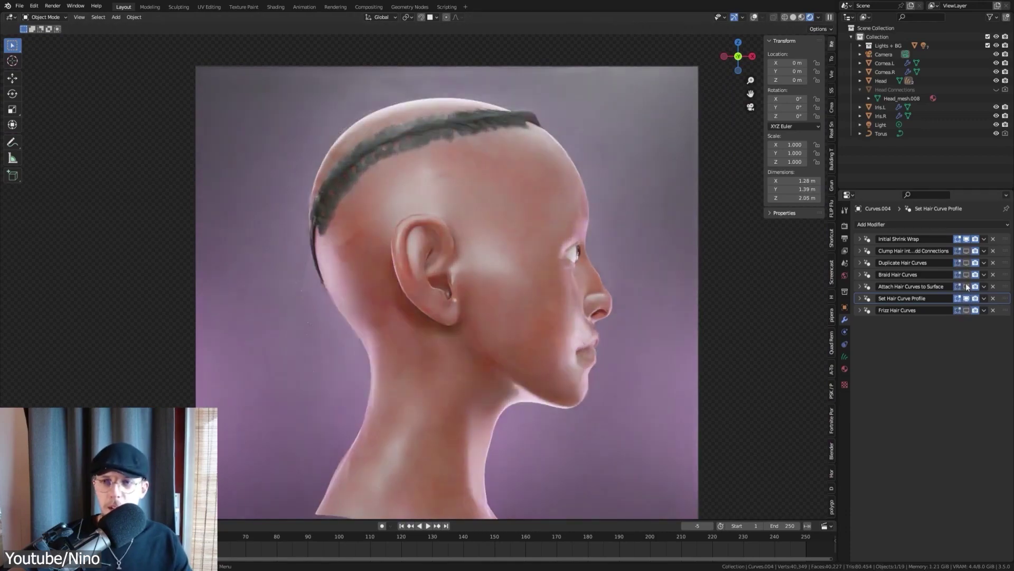
pyautogui.moveTo(967, 288); pyautogui.dragTo(968, 254)
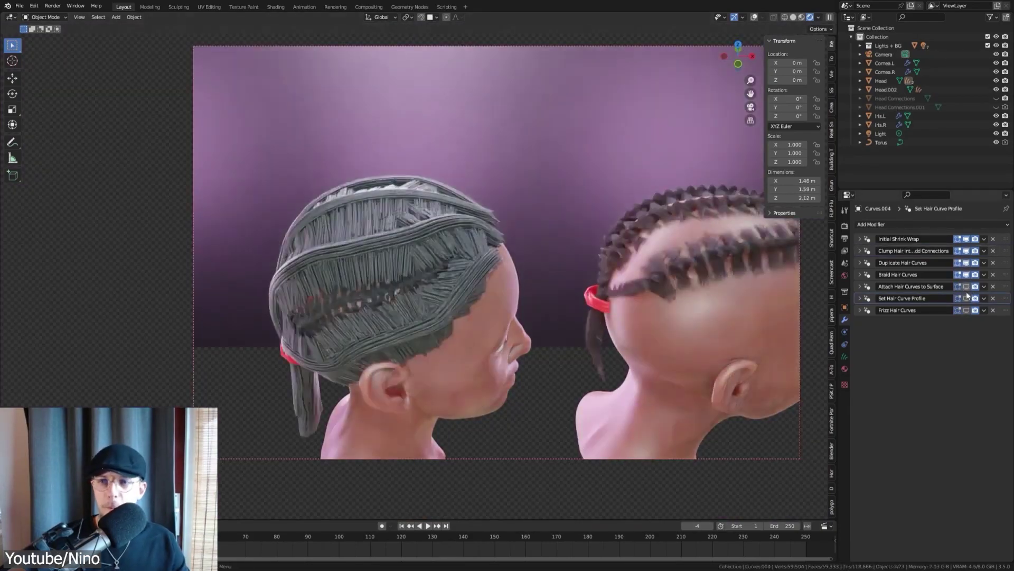
pyautogui.click(860, 298)
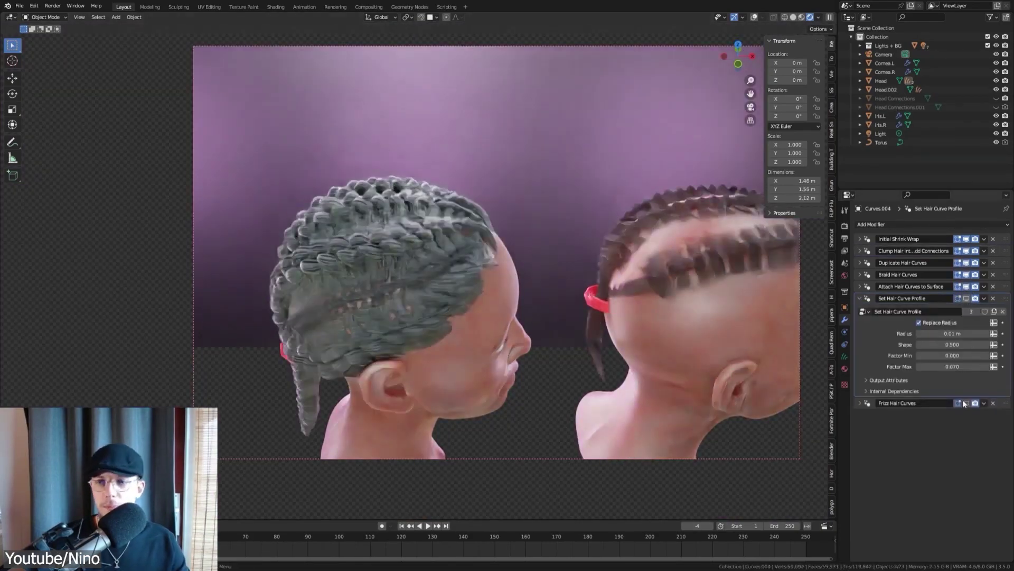
pyautogui.scroll(3, 446, 260)
pyautogui.scroll(4, 488, 167)
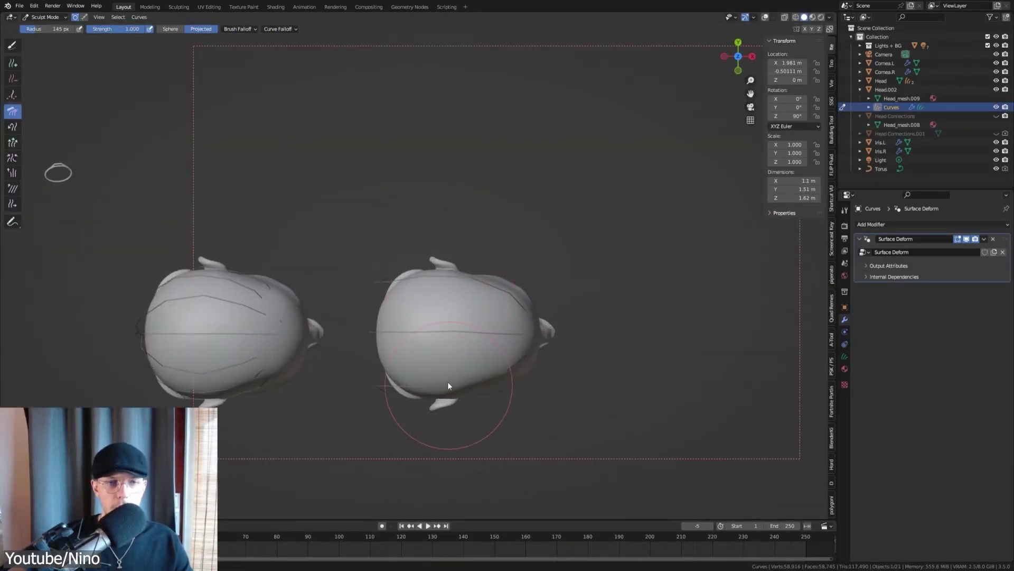
# Orbit over and behind the head, then expand the hair clumping and ponytail modifier settings.
pyautogui.moveTo(448, 382)
pyautogui.mouseDown(button='middle')
pyautogui.moveTo(509, 248)
pyautogui.moveTo(425, 205)
pyautogui.moveTo(511, 195)
pyautogui.moveTo(350, 238)
pyautogui.moveTo(364, 280)
pyautogui.mouseUp(button='middle')
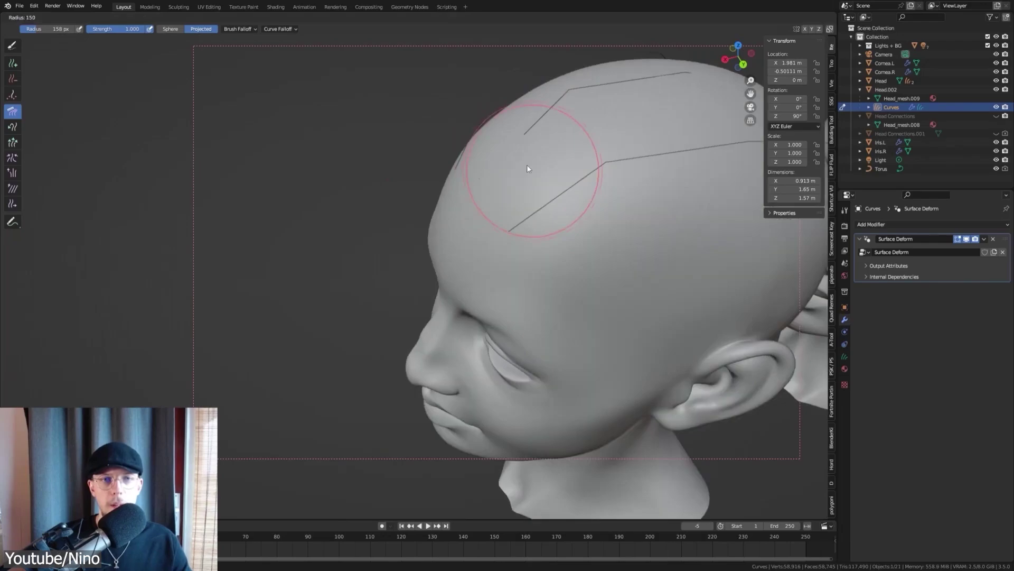
pyautogui.moveTo(527, 165); pyautogui.dragTo(488, 137, button='middle')
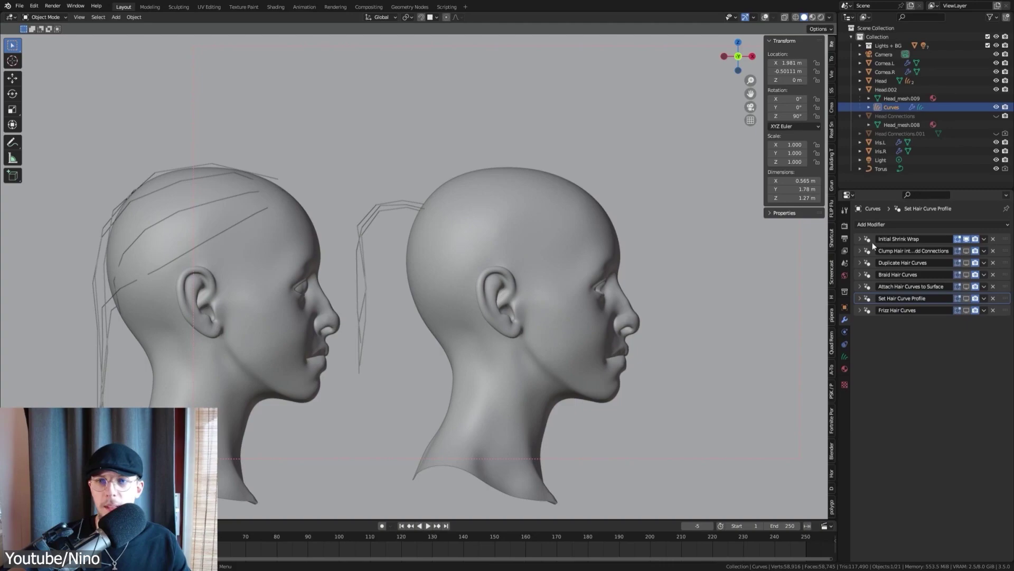
pyautogui.click(859, 251)
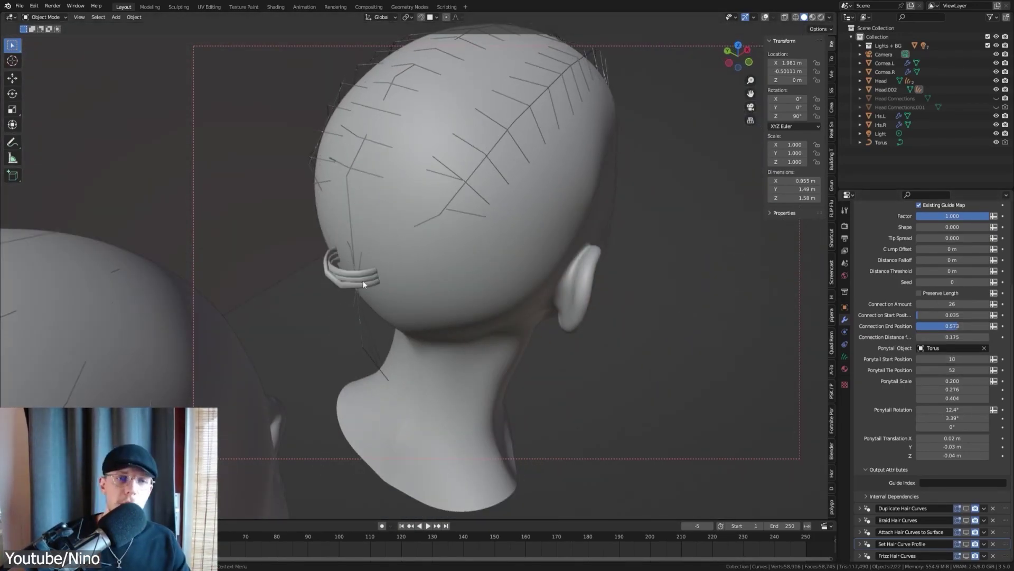
# Adjust the ponytail start position and scale, then edit the cornrow braid Radius value.
pyautogui.moveTo(946, 381); pyautogui.dragTo(959, 380)
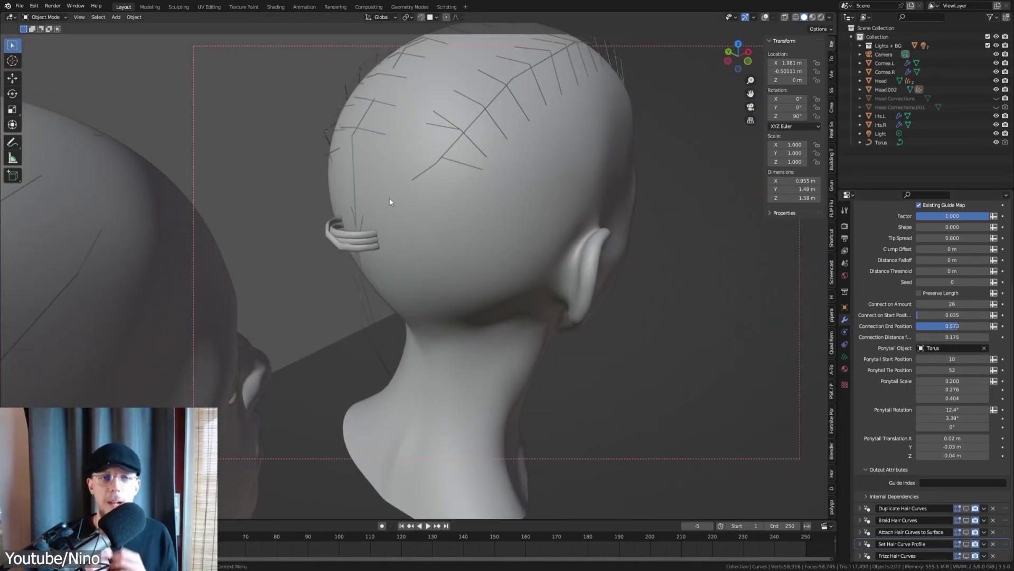
pyautogui.scroll(5, 879, 317)
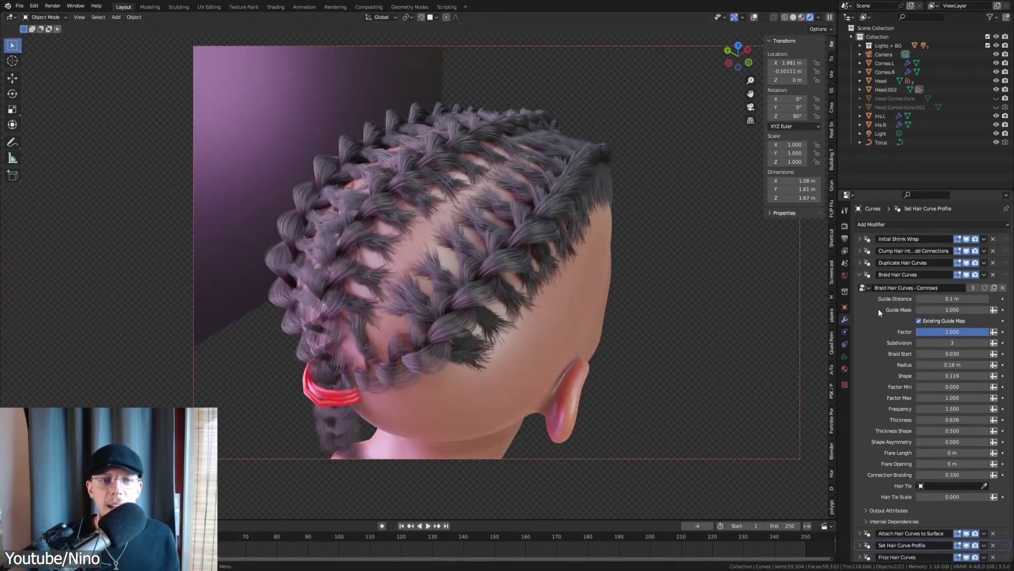
pyautogui.click(951, 364)
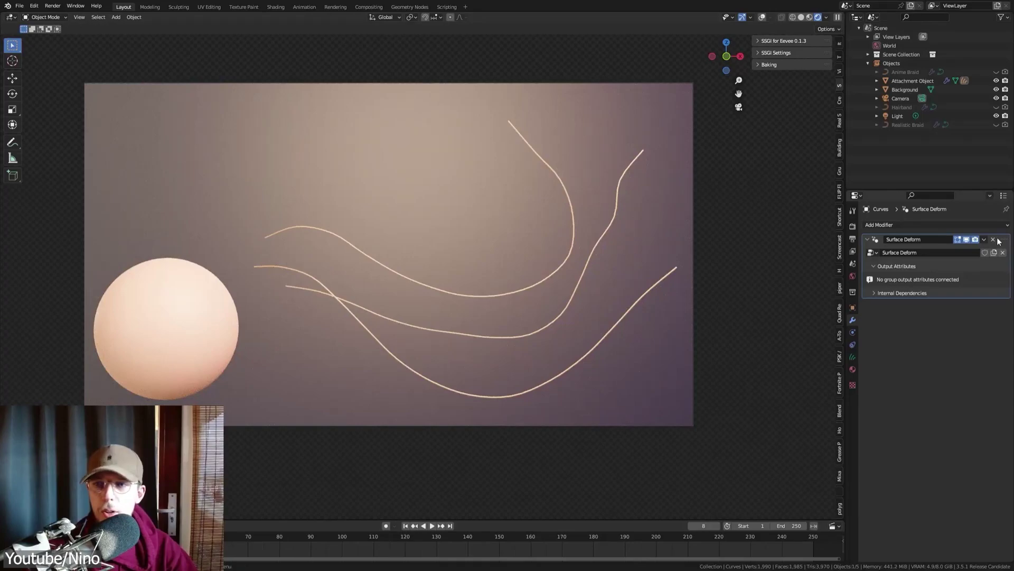
# Remove the Surface Deform modifier, delete the old guide curves and add empty hair on the sphere.
pyautogui.click(994, 240)
pyautogui.press('Delete')
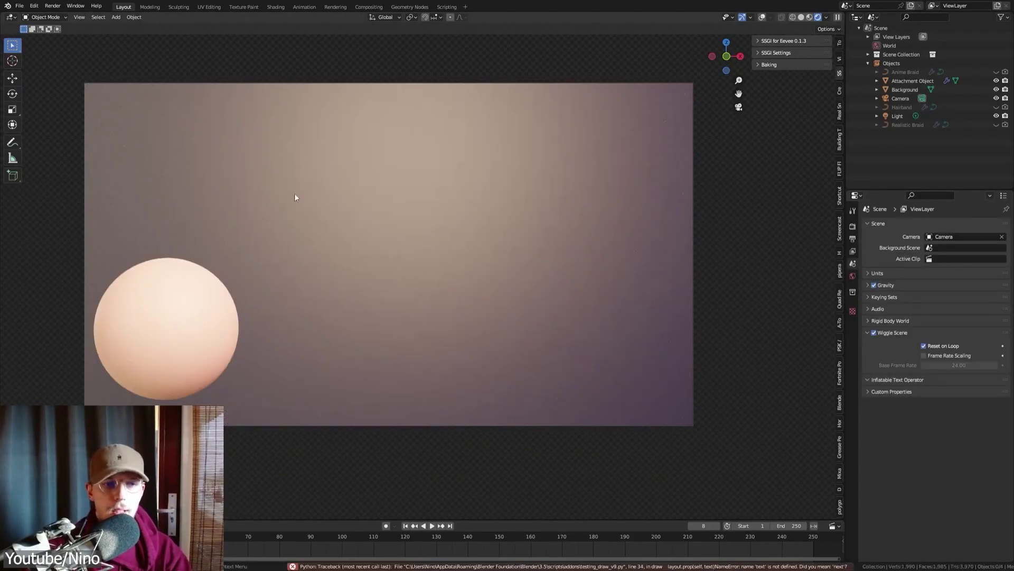
pyautogui.click(169, 304)
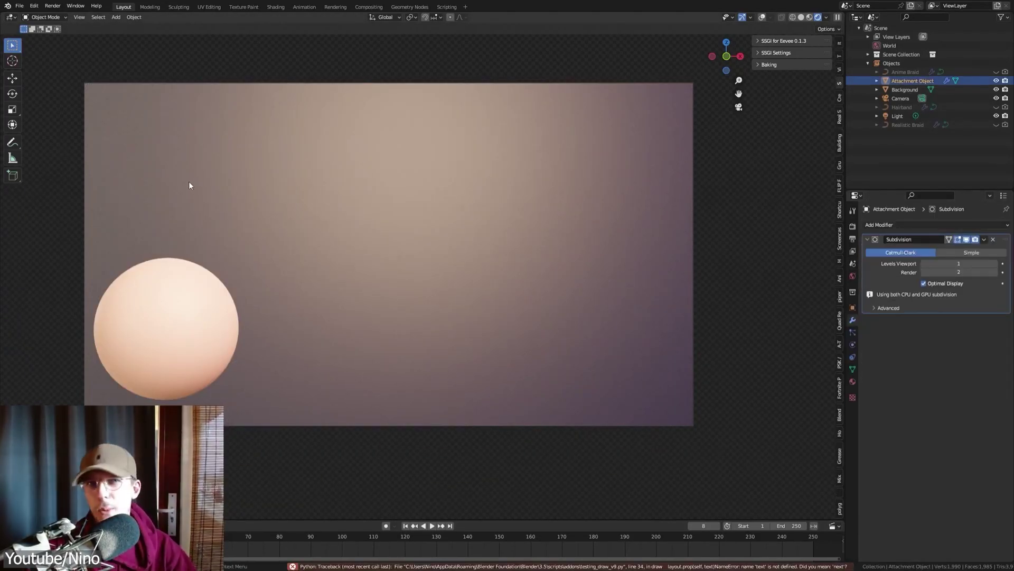
pyautogui.hotkey('ctrl', 'z')
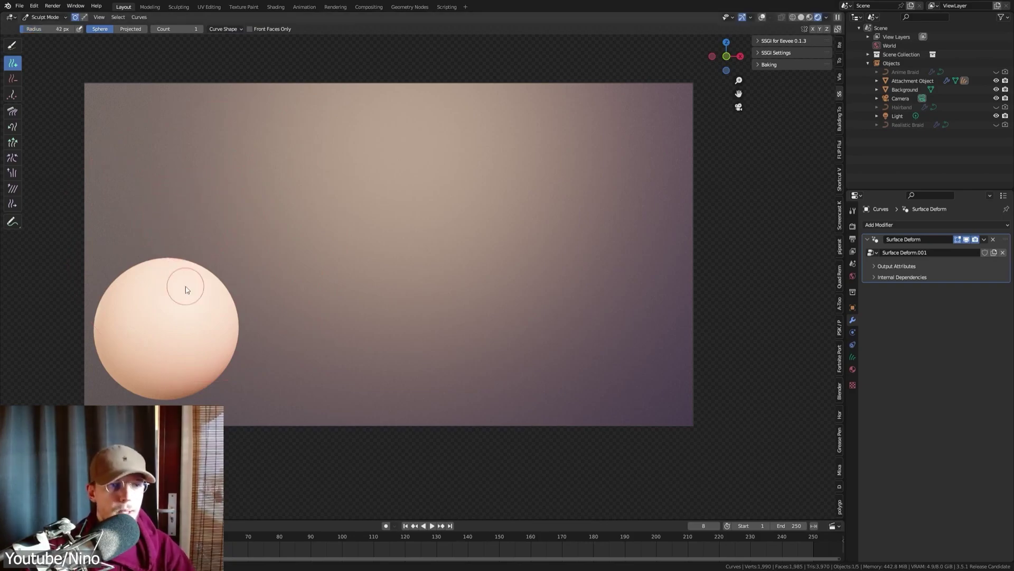
# Grow one hair curve from the sphere's rim and comb it into a wavy S-shape.
pyautogui.moveTo(185, 289); pyautogui.dragTo(324, 290, button='middle')
pyautogui.click(338, 284)
pyautogui.press('KP_0')
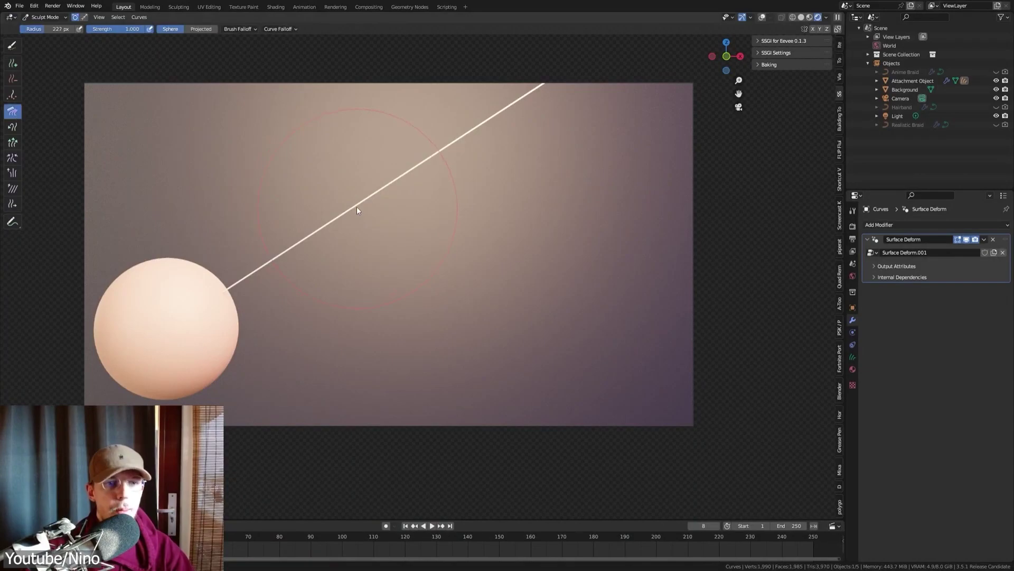
pyautogui.moveTo(357, 210)
pyautogui.mouseDown()
pyautogui.moveTo(368, 372)
pyautogui.moveTo(448, 324)
pyautogui.moveTo(383, 311)
pyautogui.moveTo(370, 366)
pyautogui.moveTo(485, 300)
pyautogui.mouseUp()
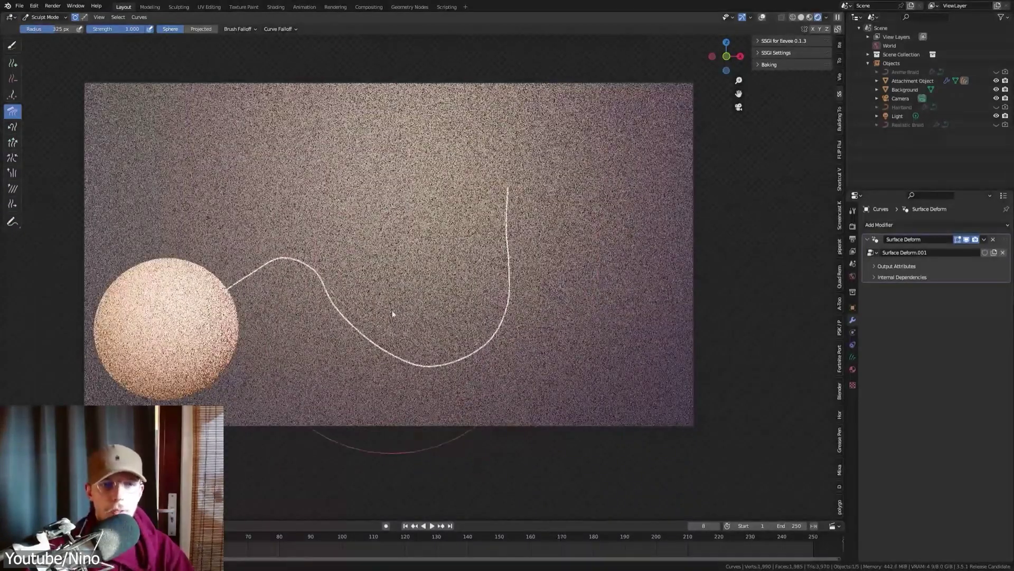
pyautogui.moveTo(632, 261)
pyautogui.mouseDown()
pyautogui.moveTo(572, 352)
pyautogui.moveTo(555, 324)
pyautogui.moveTo(339, 354)
pyautogui.moveTo(327, 322)
pyautogui.moveTo(336, 302)
pyautogui.moveTo(263, 284)
pyautogui.mouseUp()
pyautogui.press('f')
pyautogui.click(408, 319)
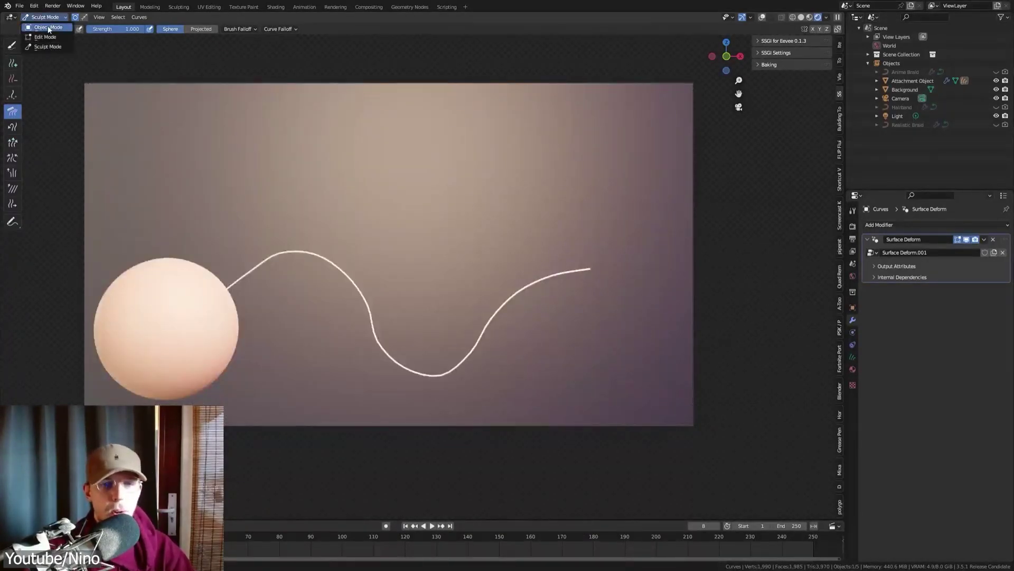
pyautogui.click(48, 27)
pyautogui.click(804, 17)
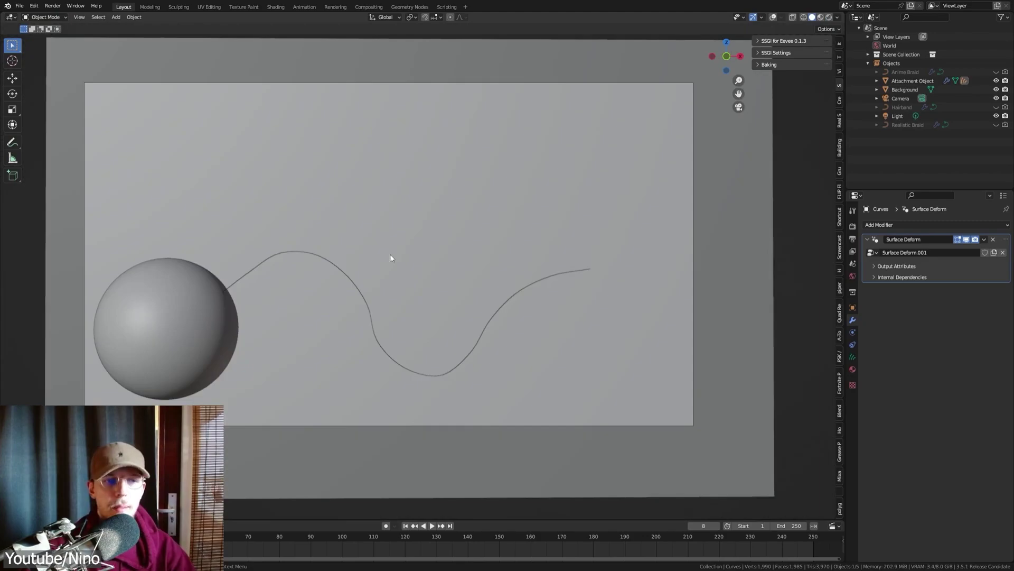
# Add a Geometry Nodes modifier using Braidify - Performance Update and name its UVs output OurUV.
pyautogui.click(886, 222)
pyautogui.click(892, 249)
pyautogui.click(872, 302)
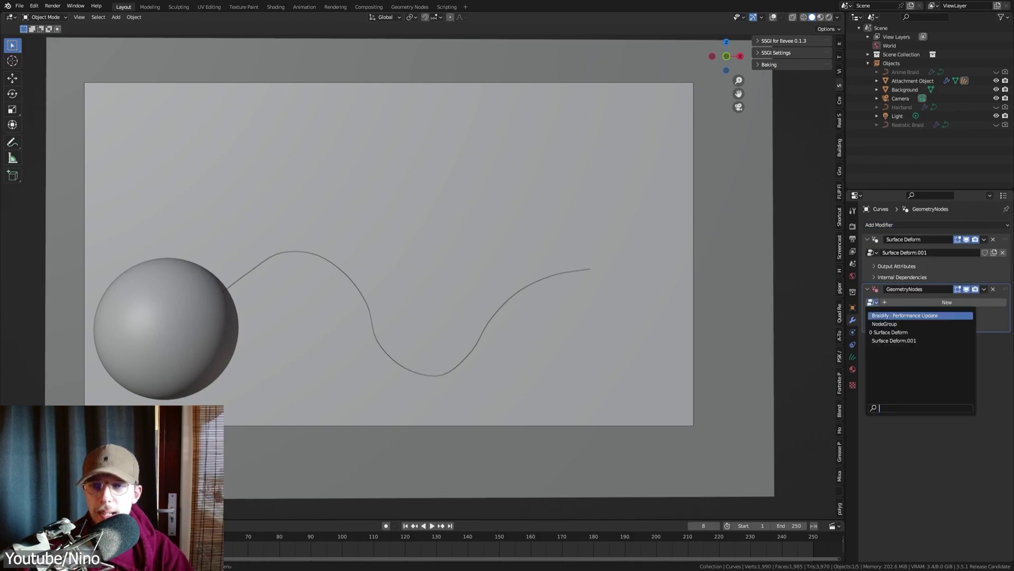
pyautogui.click(890, 315)
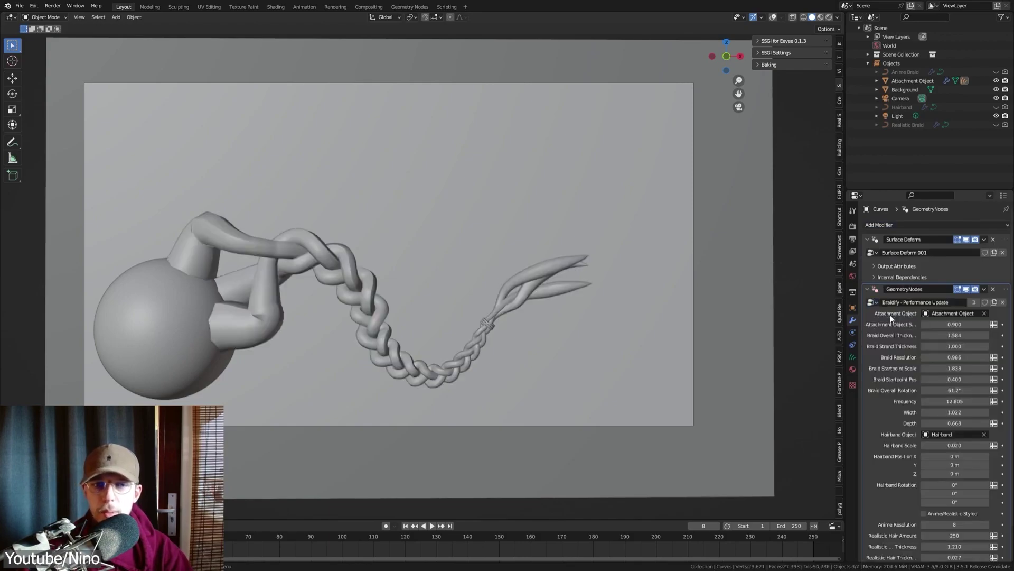
pyautogui.click(829, 18)
pyautogui.scroll(-2, 912, 397)
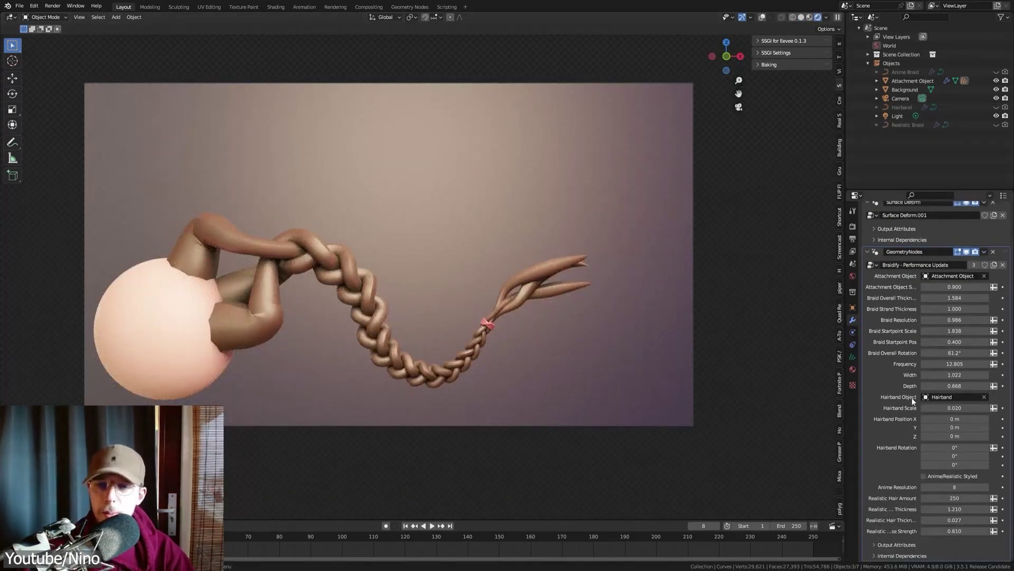
pyautogui.click(890, 547)
pyautogui.scroll(-1, 919, 541)
pyautogui.click(946, 542)
pyautogui.write('OurUV')
pyautogui.press('Return')
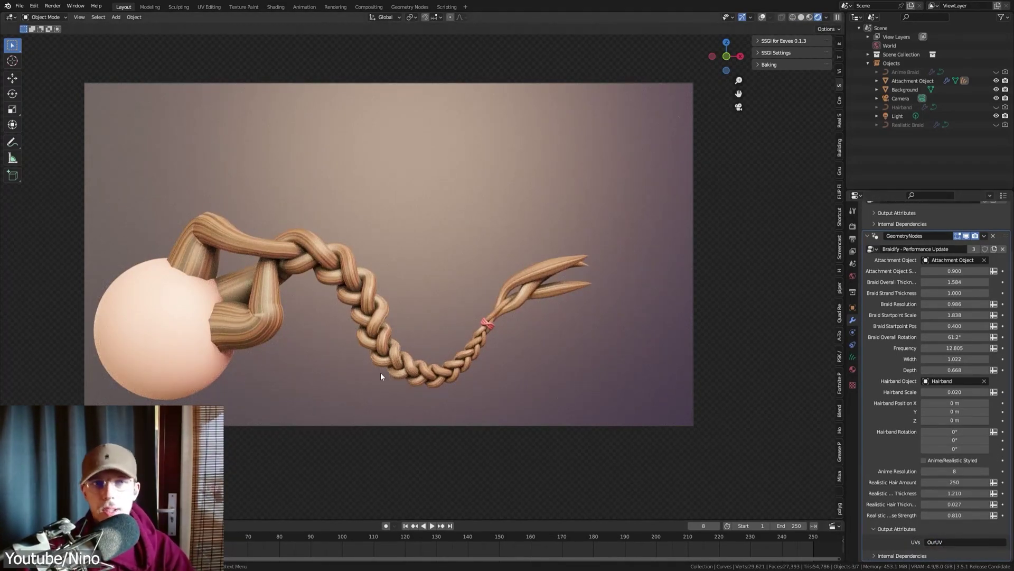
# Switch the braid to realistic style and comb its tip up toward the top-right.
pyautogui.click(924, 459)
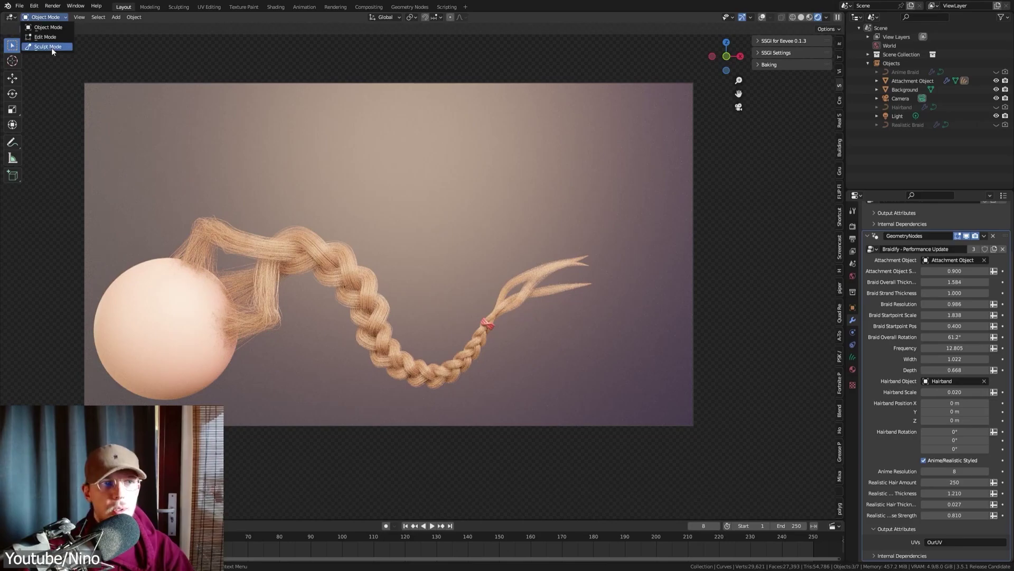
pyautogui.click(49, 46)
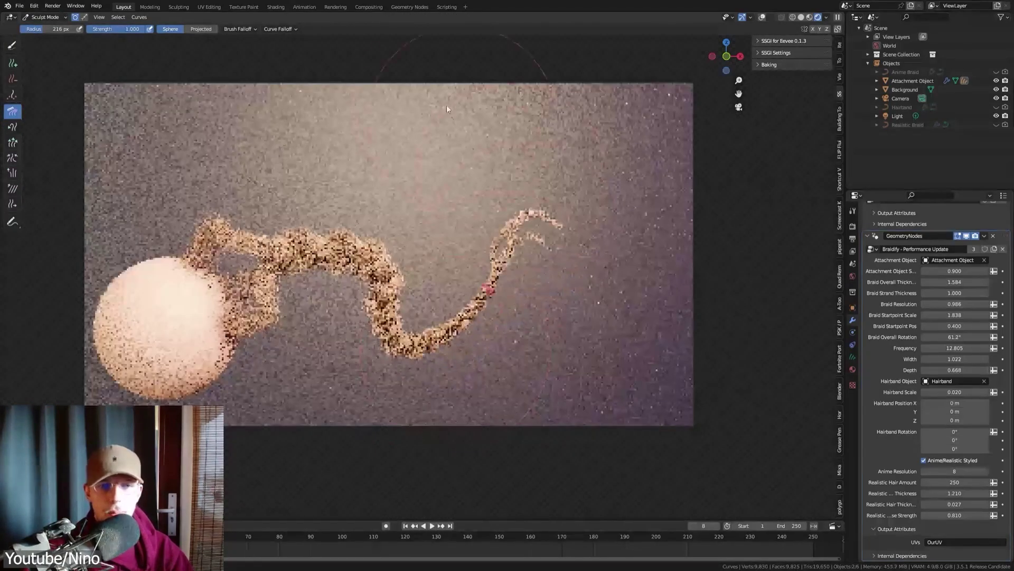
pyautogui.moveTo(447, 108)
pyautogui.mouseDown()
pyautogui.moveTo(392, 239)
pyautogui.moveTo(543, 353)
pyautogui.moveTo(331, 350)
pyautogui.moveTo(488, 364)
pyautogui.moveTo(555, 294)
pyautogui.moveTo(556, 307)
pyautogui.moveTo(576, 312)
pyautogui.moveTo(527, 374)
pyautogui.moveTo(507, 325)
pyautogui.moveTo(464, 310)
pyautogui.moveTo(498, 332)
pyautogui.moveTo(473, 344)
pyautogui.mouseUp()
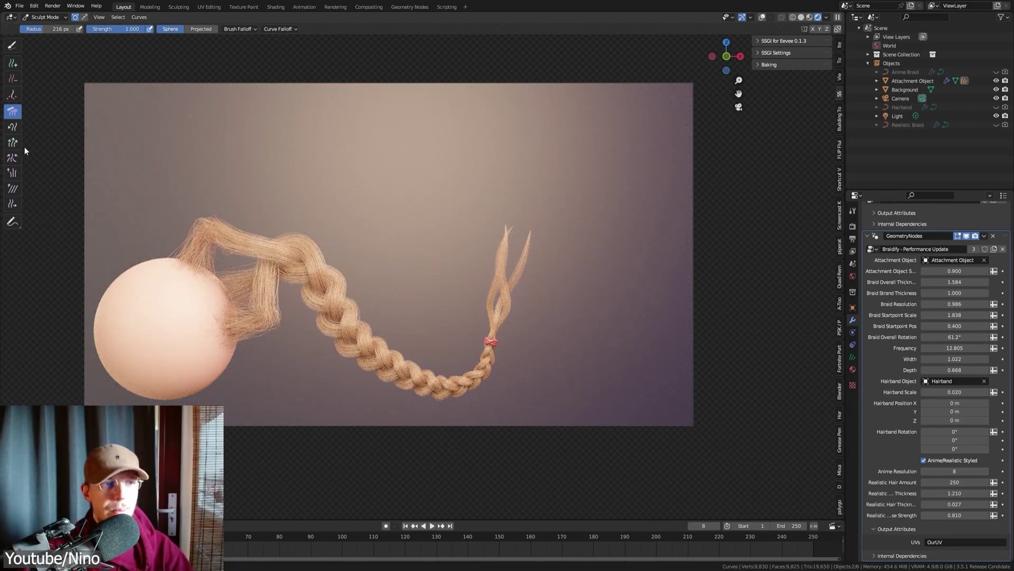
pyautogui.moveTo(442, 321)
pyautogui.mouseDown()
pyautogui.moveTo(485, 358)
pyautogui.moveTo(496, 276)
pyautogui.moveTo(478, 284)
pyautogui.moveTo(490, 320)
pyautogui.moveTo(503, 128)
pyautogui.moveTo(648, 116)
pyautogui.moveTo(747, 273)
pyautogui.mouseUp()
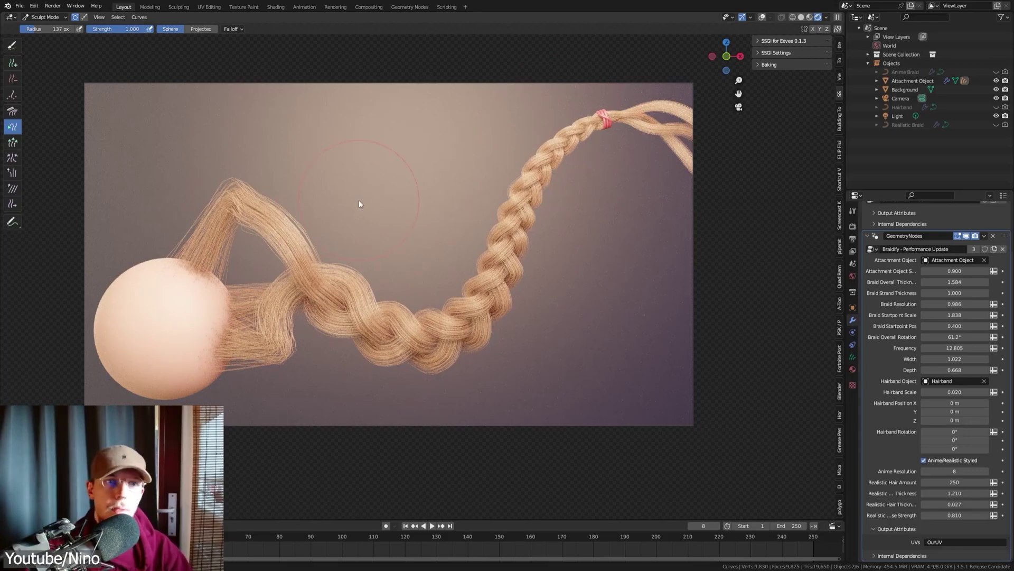
pyautogui.hotkey('ctrl', 'z')
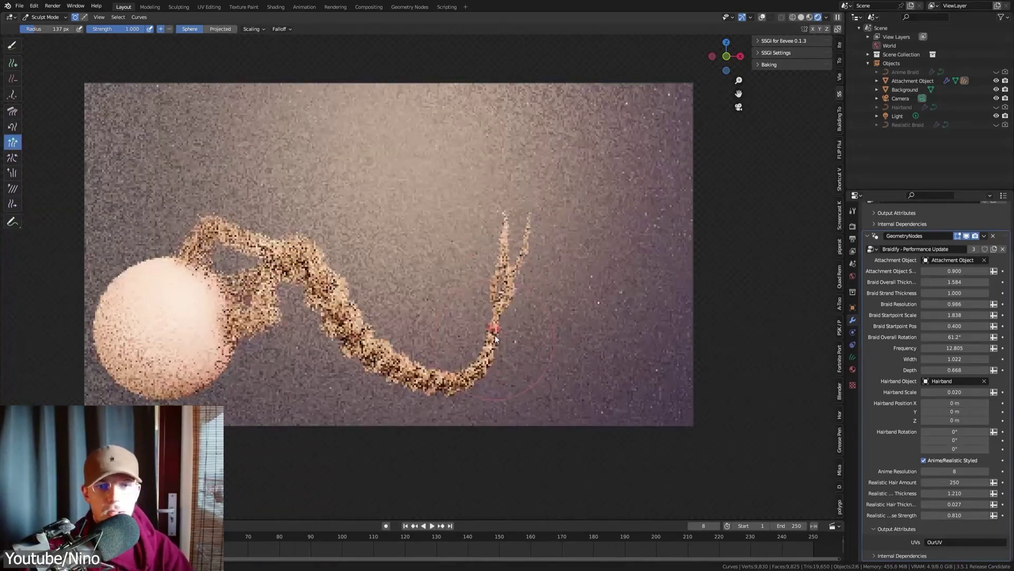
pyautogui.hotkey('ctrl', 'shift', 'z')
pyautogui.hotkey('ctrl', 'z')
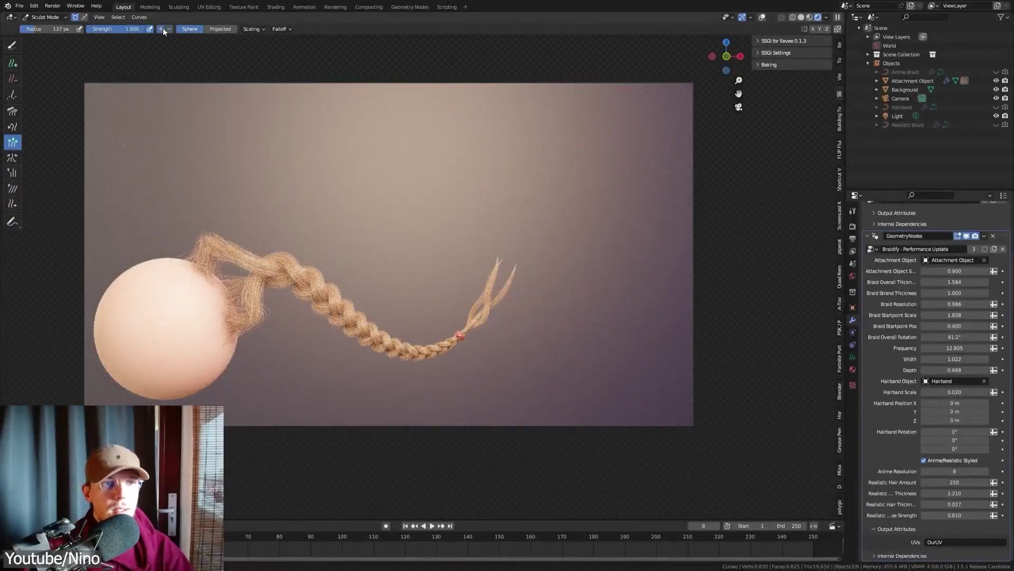
pyautogui.hotkey('ctrl', 'shift', 'z')
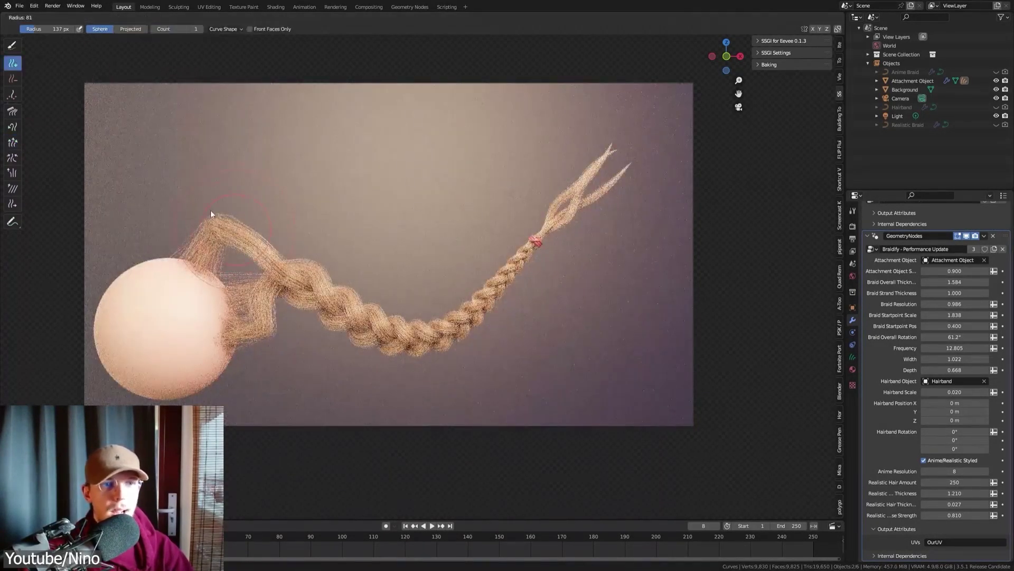
# Grow two more braids from the sphere with interpolated length, combing the upper-left one into a curl.
pyautogui.click(210, 214)
pyautogui.click(224, 30)
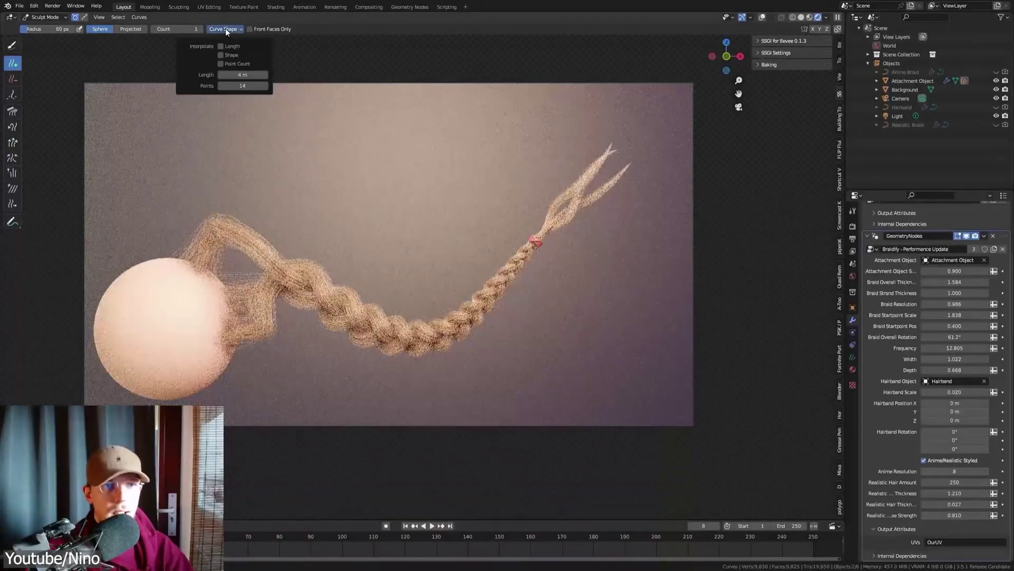
pyautogui.click(221, 45)
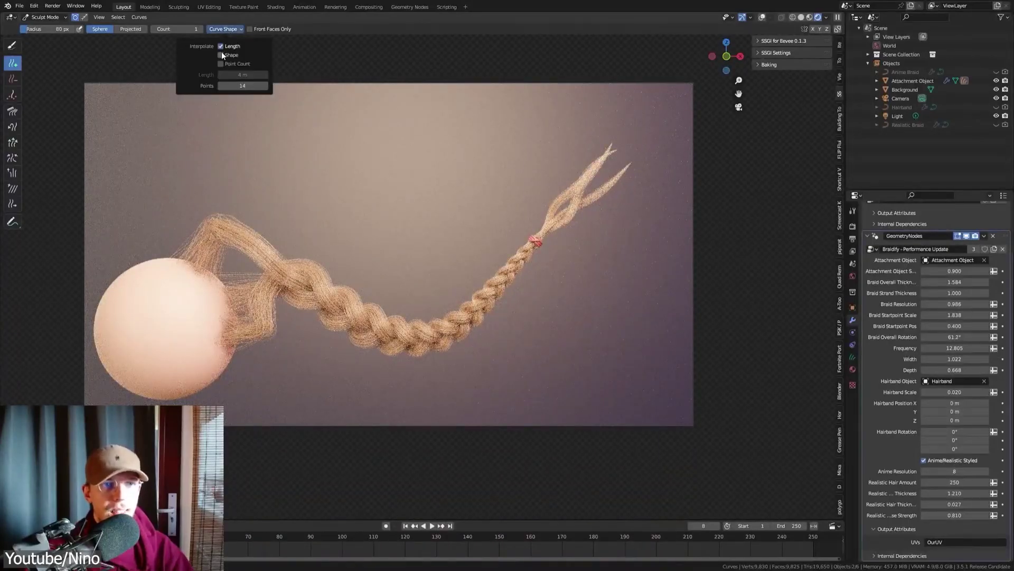
pyautogui.click(217, 280)
pyautogui.click(143, 276)
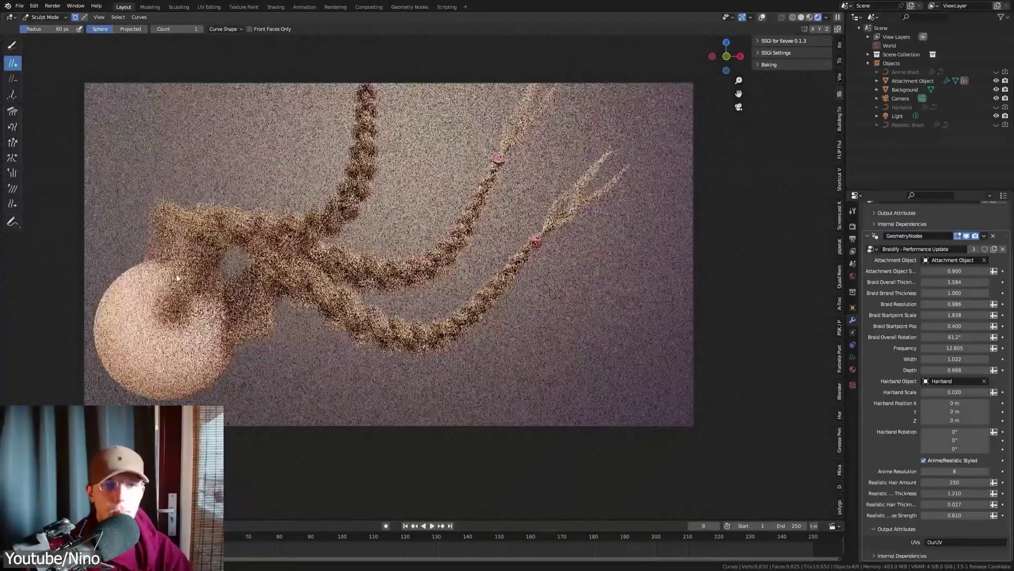
pyautogui.moveTo(501, 210)
pyautogui.mouseDown()
pyautogui.moveTo(533, 323)
pyautogui.moveTo(595, 317)
pyautogui.mouseUp()
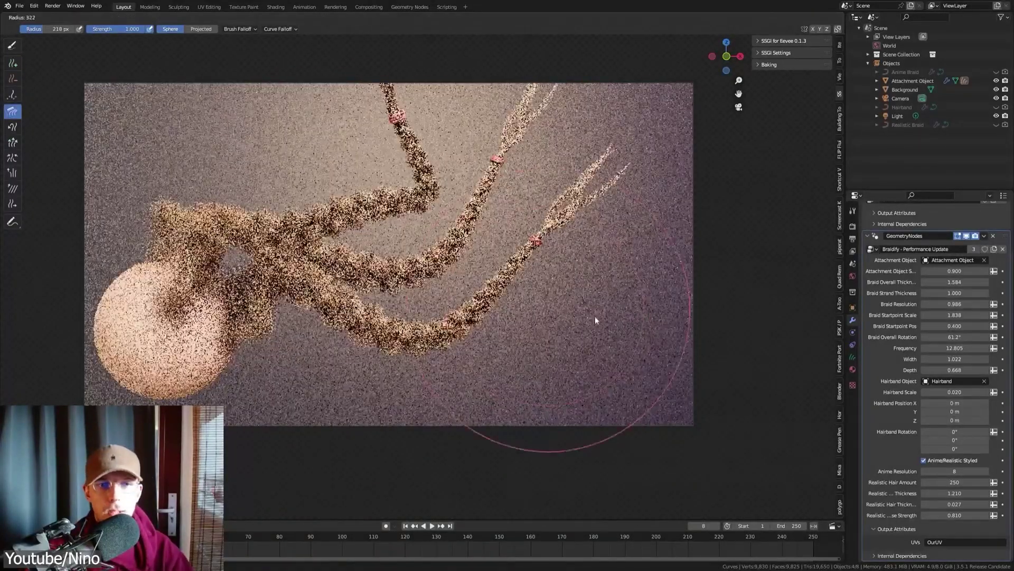
pyautogui.press('f')
pyautogui.moveTo(481, 347)
pyautogui.mouseDown()
pyautogui.moveTo(532, 324)
pyautogui.moveTo(536, 382)
pyautogui.mouseUp()
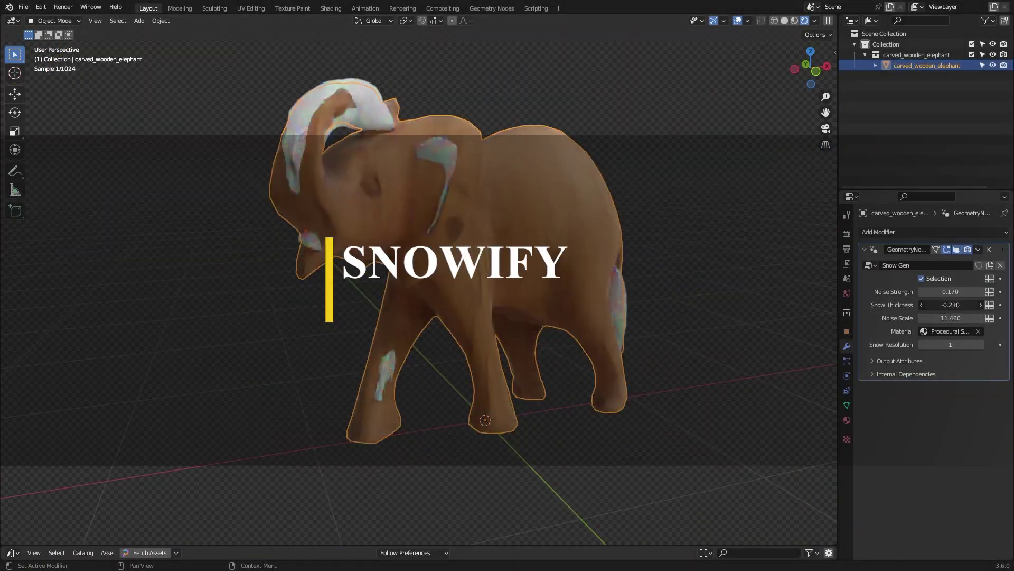
# Raise the elephant's snow thickness and noise strength, then give the croissant's snow layer mud_cracked_dry_03.
pyautogui.moveTo(946, 305); pyautogui.dragTo(966, 304)
pyautogui.moveTo(946, 291); pyautogui.dragTo(956, 291)
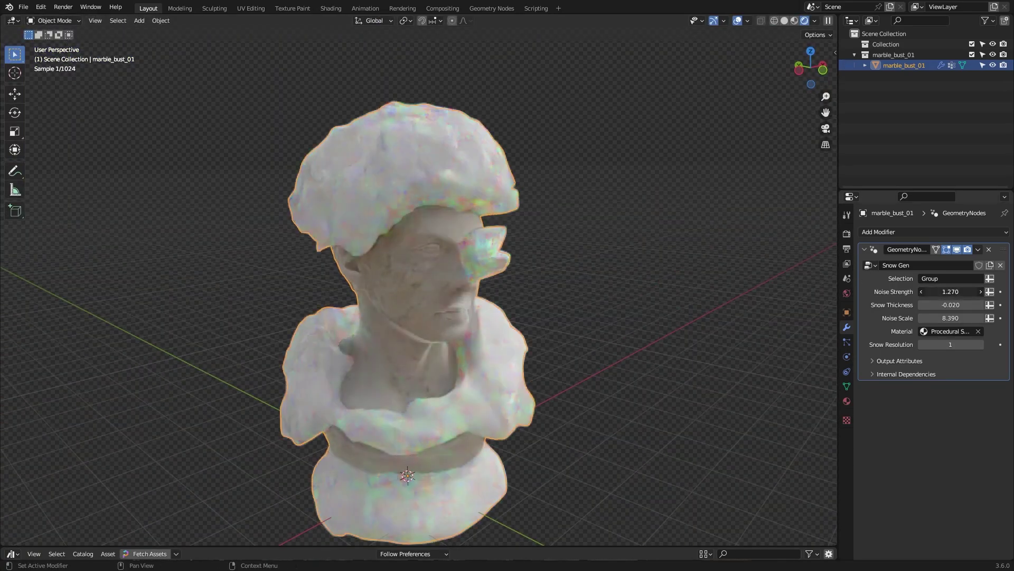
pyautogui.click(940, 330)
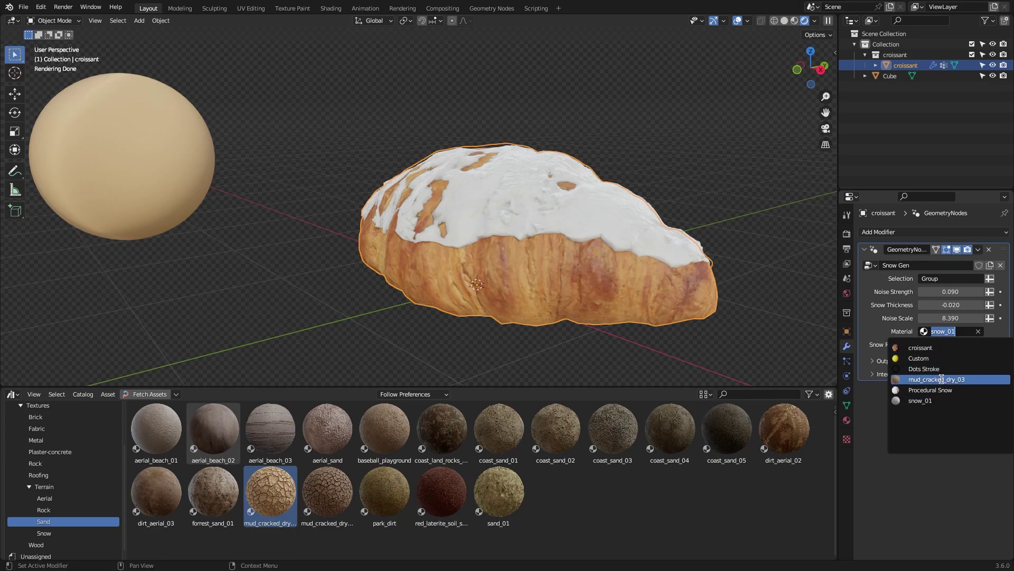
pyautogui.click(941, 379)
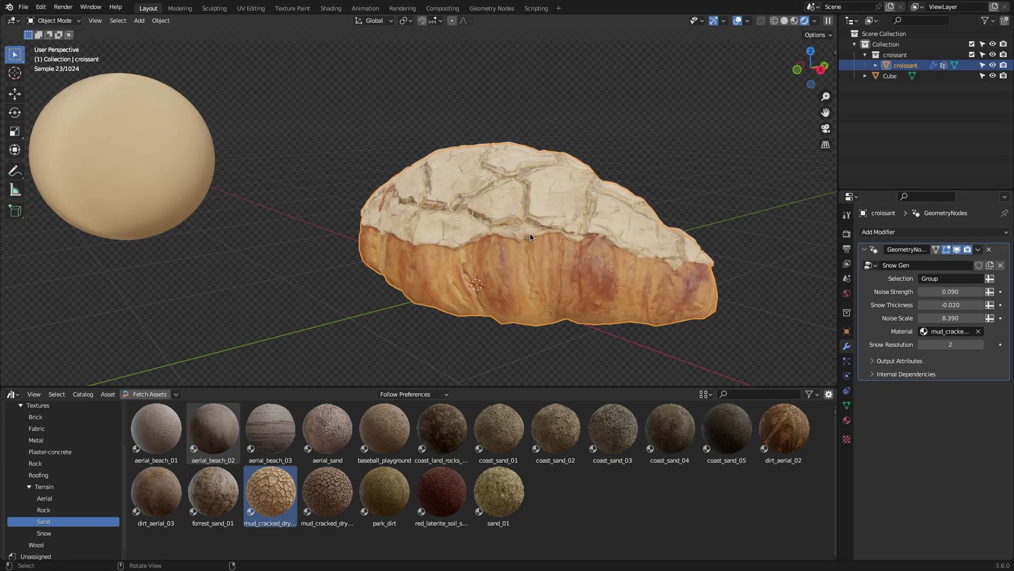
pyautogui.moveTo(568, 248)
pyautogui.mouseDown(button='middle')
pyautogui.moveTo(584, 249)
pyautogui.moveTo(566, 238)
pyautogui.moveTo(560, 262)
pyautogui.mouseUp(button='middle')
# Load the red laterite material and apply it to the croissant's snow layer.
pyautogui.moveTo(442, 491); pyautogui.dragTo(144, 206)
pyautogui.click(950, 330)
pyautogui.click(946, 388)
pyautogui.scroll(4, 592, 243)
pyautogui.scroll(-6, 592, 243)
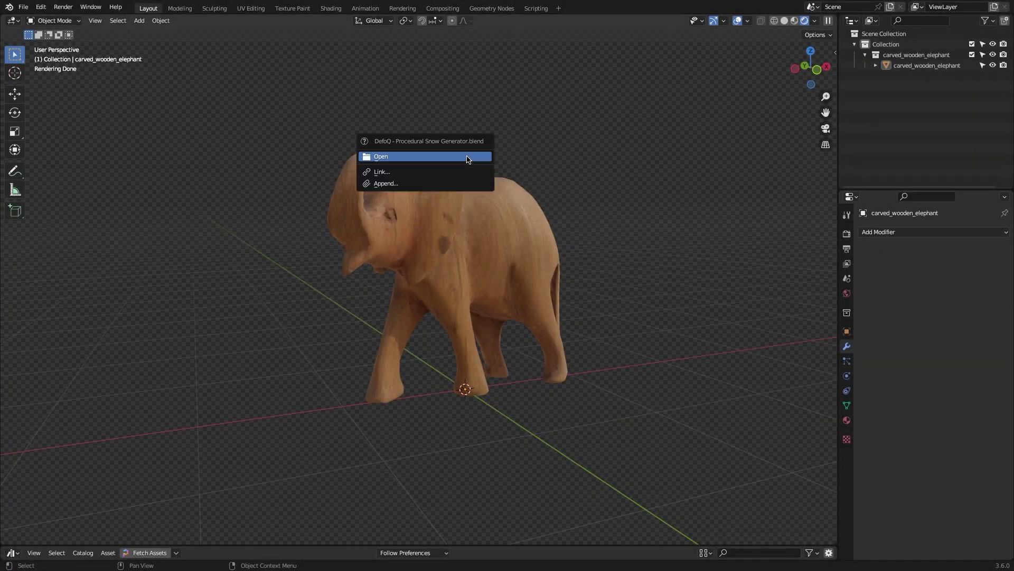
# Append the Snow Gen node group and assign it to the elephant's Geometry Nodes modifier.
pyautogui.click(405, 183)
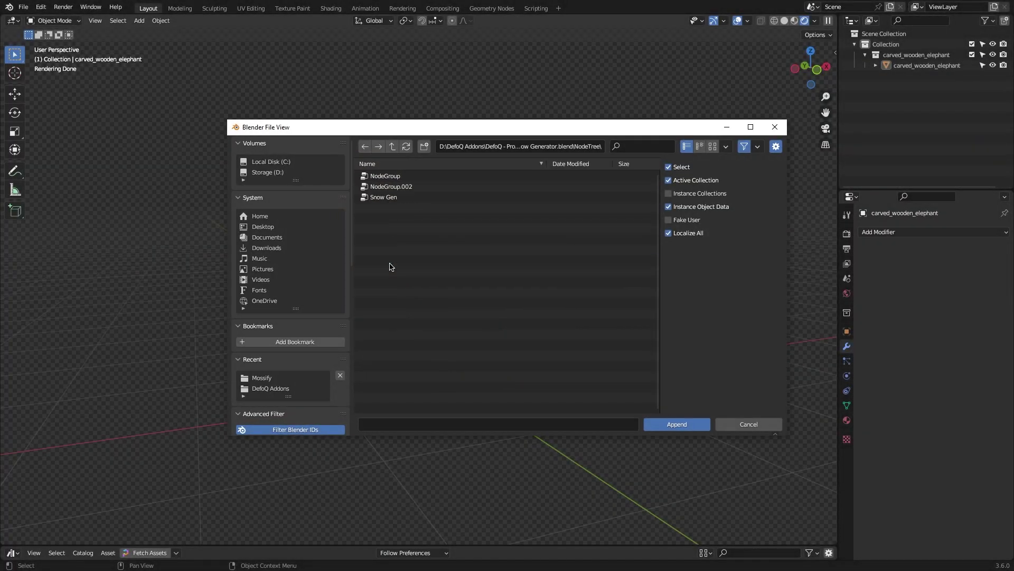
pyautogui.click(679, 423)
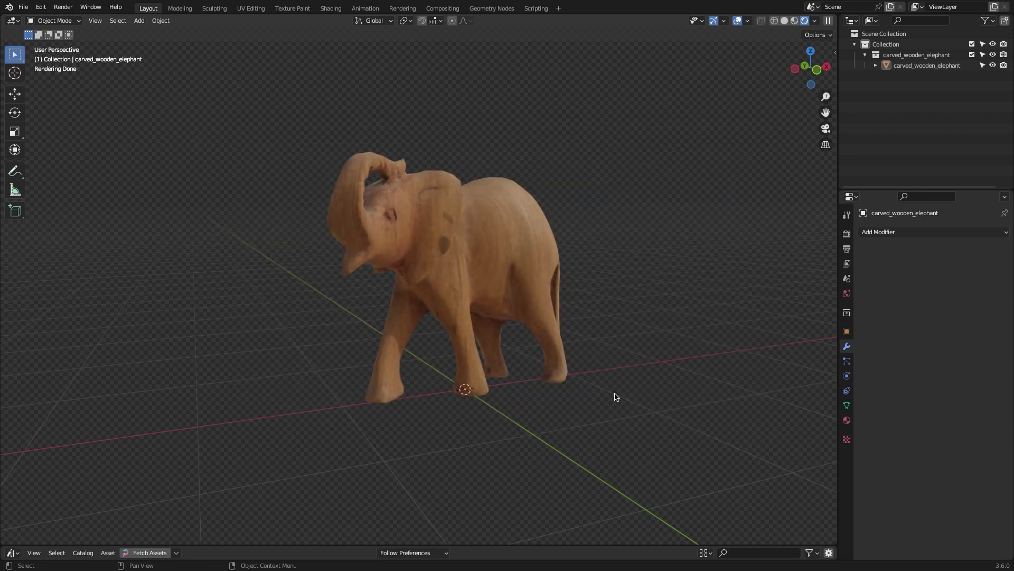
pyautogui.click(870, 264)
pyautogui.click(893, 280)
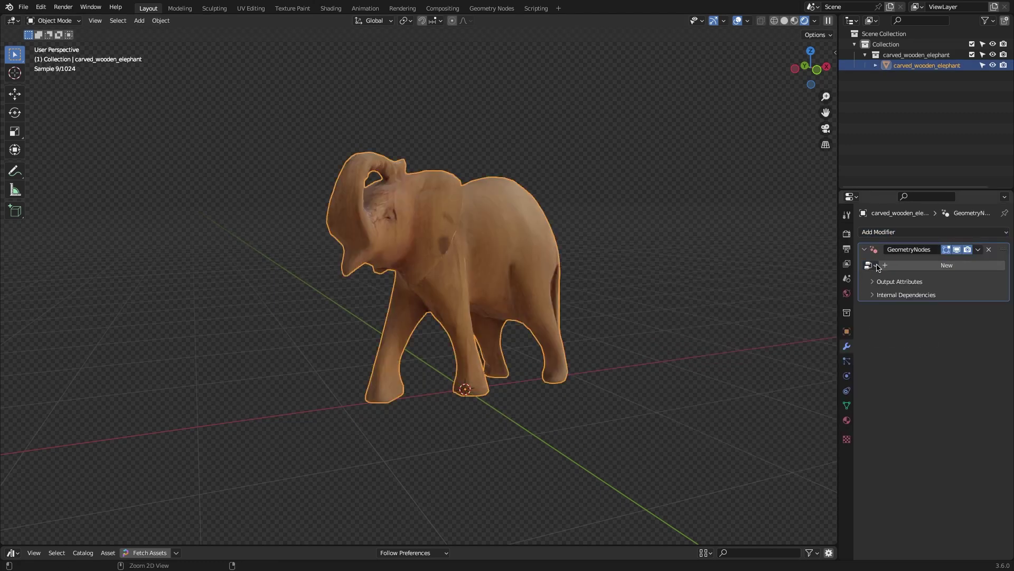
# Set the snow noise scale to 11.460, raise its resolution, and add a new vertex group.
pyautogui.scroll(3, 491, 254)
pyautogui.scroll(2, 492, 253)
pyautogui.moveTo(950, 318); pyautogui.dragTo(935, 317)
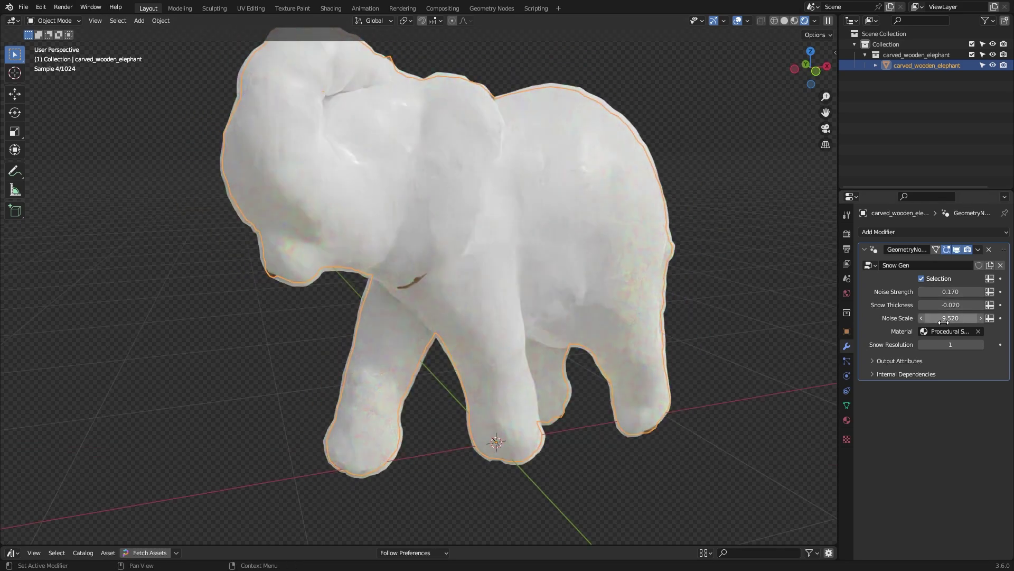
pyautogui.scroll(4, 682, 329)
pyautogui.click(981, 345)
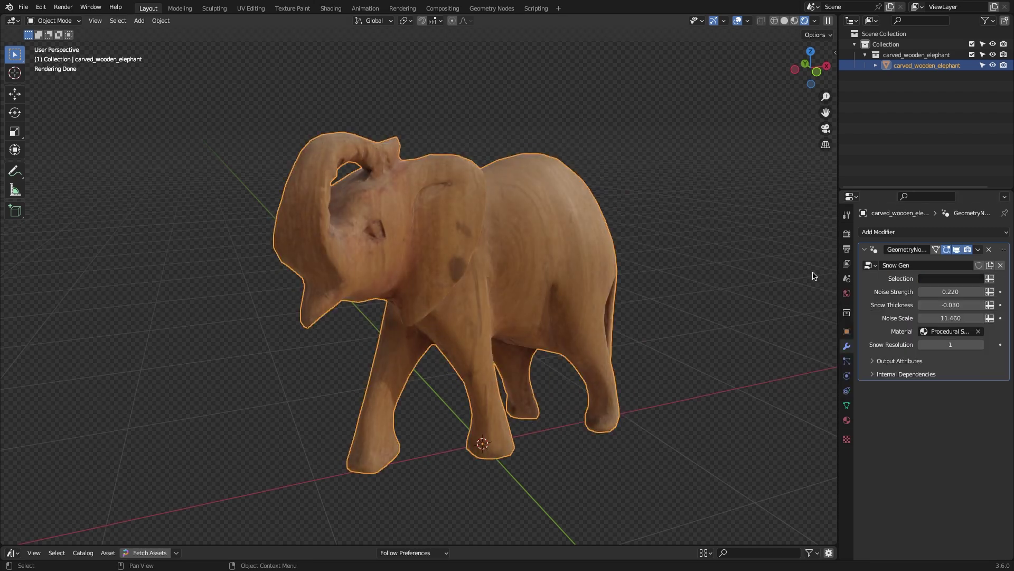
pyautogui.click(847, 406)
pyautogui.click(1002, 266)
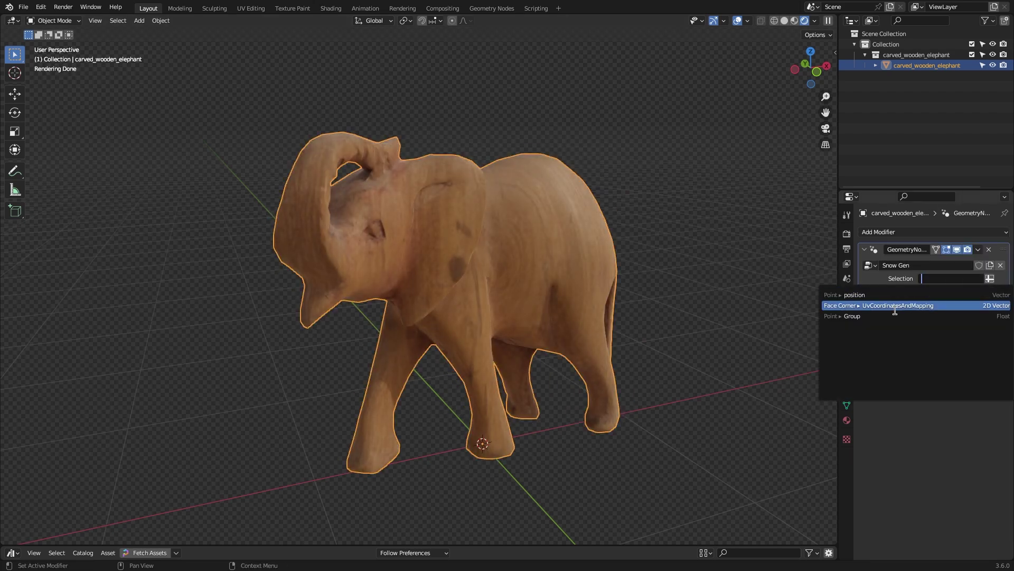
# Use vertex group Group as the snow selection and weight-paint the elephant's upper body.
pyautogui.click(895, 308)
pyautogui.press('Tab')
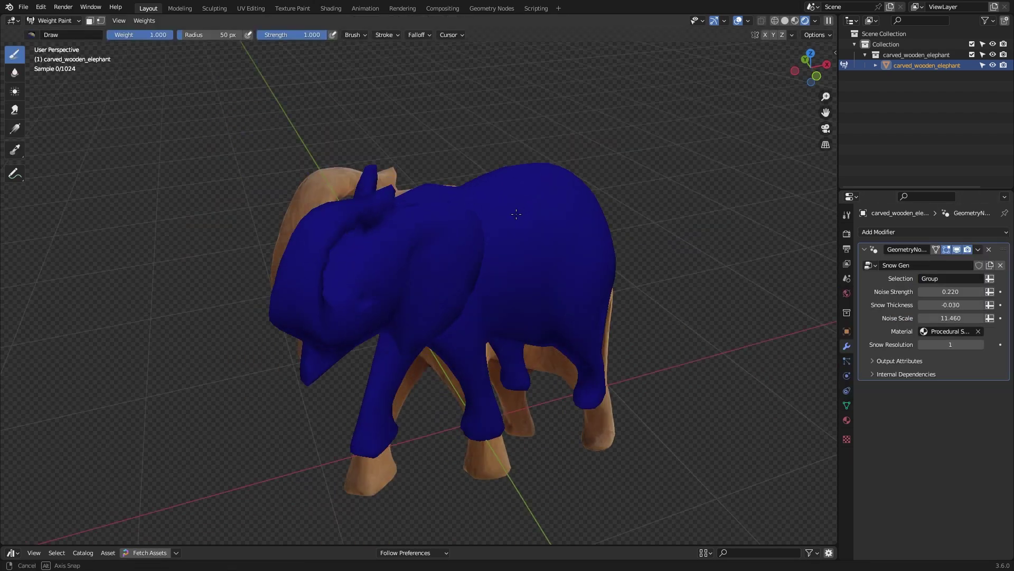
pyautogui.moveTo(434, 212)
pyautogui.mouseDown(button='middle')
pyautogui.moveTo(362, 186)
pyautogui.moveTo(438, 200)
pyautogui.mouseUp(button='middle')
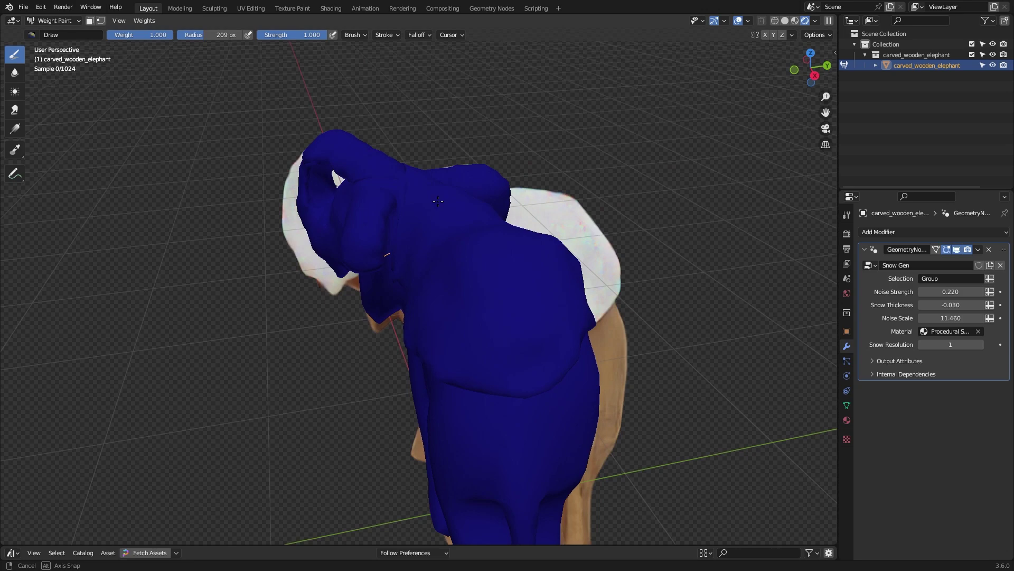
pyautogui.moveTo(475, 416)
pyautogui.mouseDown(button='middle')
pyautogui.moveTo(509, 317)
pyautogui.moveTo(507, 238)
pyautogui.mouseUp(button='middle')
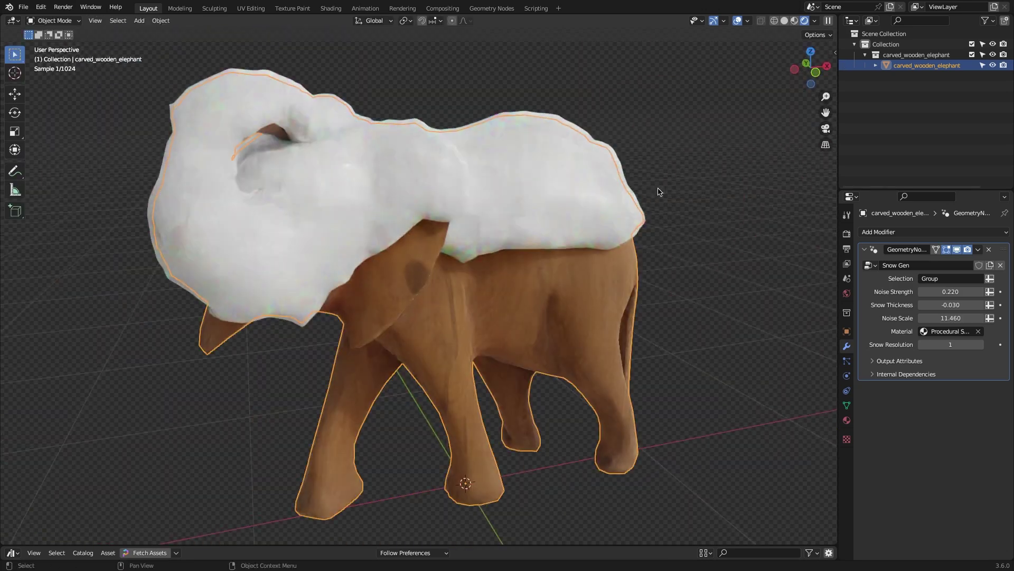
pyautogui.scroll(5, 506, 203)
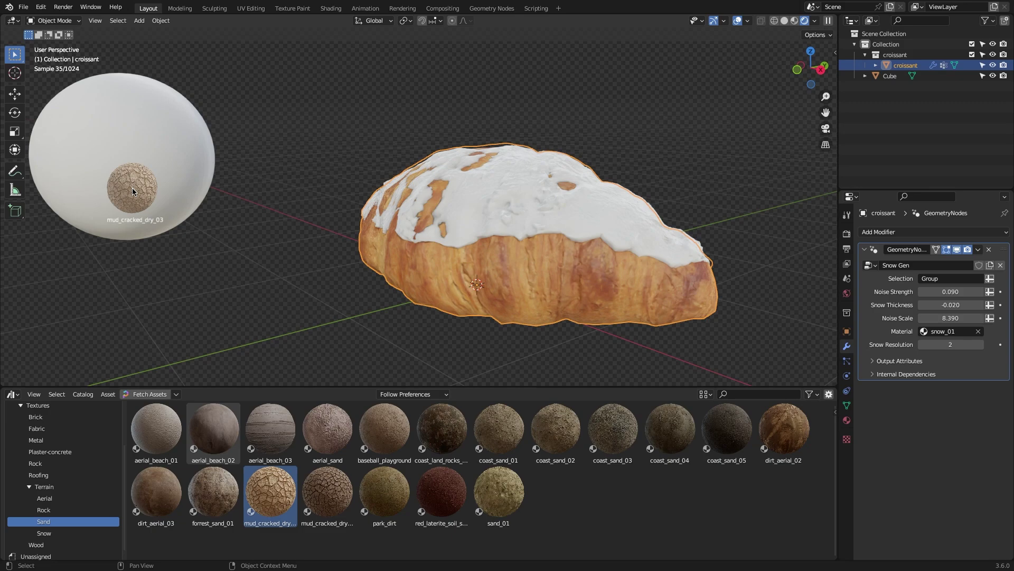
# Switch the croissant's snow layer to mud_cracked_dry_03, then to red laterite soil.
pyautogui.moveTo(132, 191); pyautogui.dragTo(133, 191)
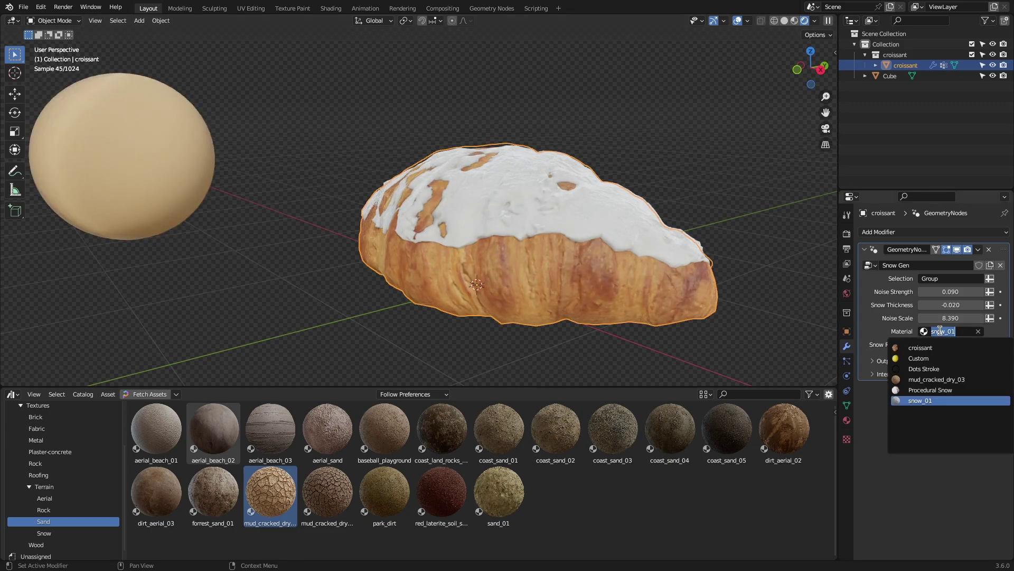
pyautogui.click(942, 378)
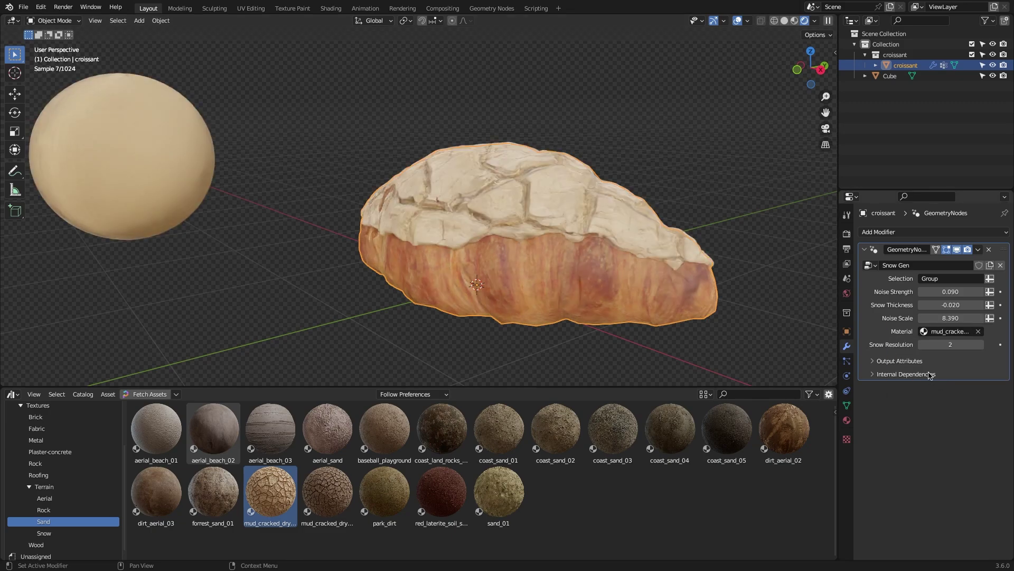
pyautogui.moveTo(517, 237); pyautogui.dragTo(601, 246, button='middle')
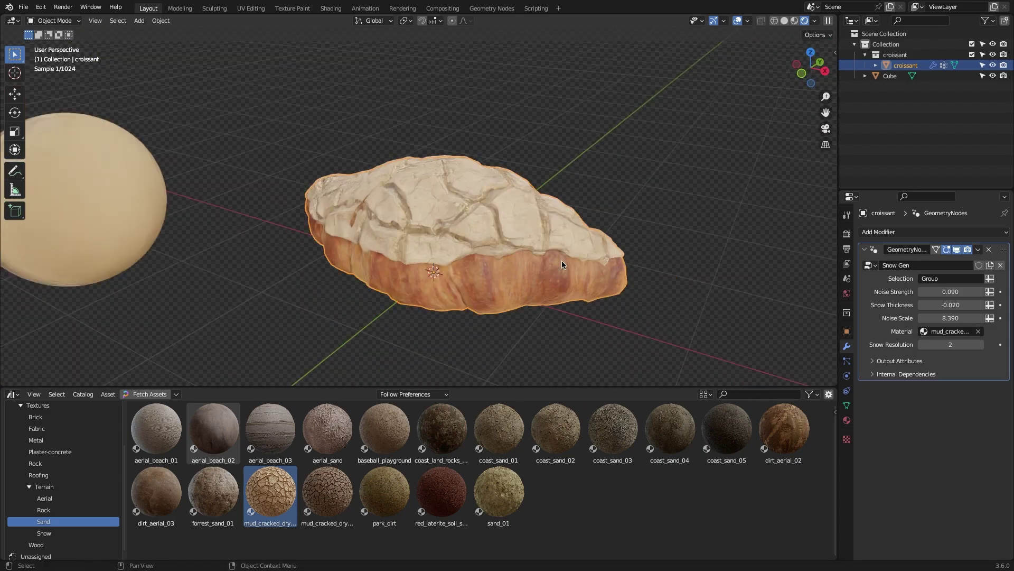
pyautogui.moveTo(348, 420); pyautogui.dragTo(124, 204)
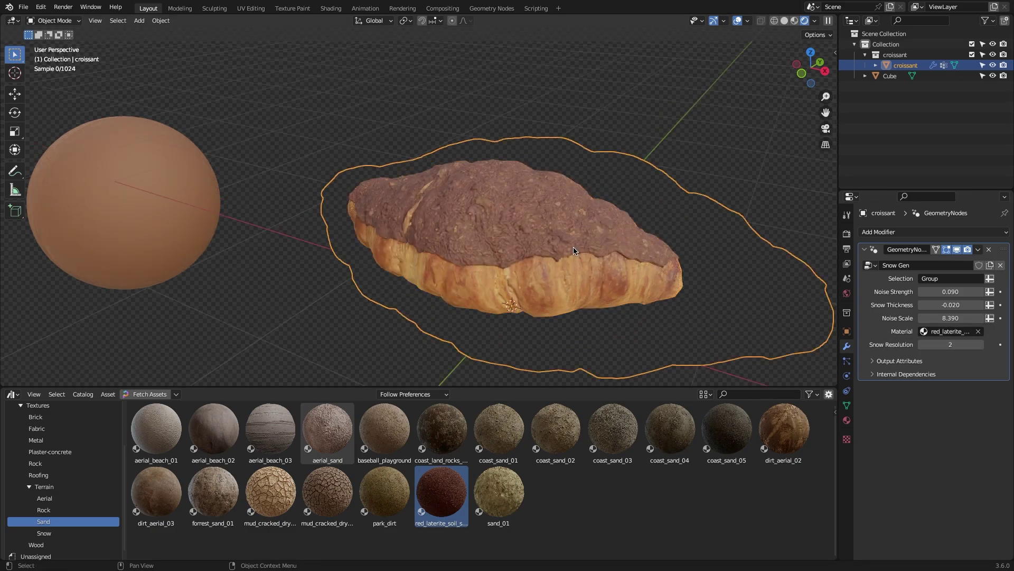
pyautogui.scroll(5, 575, 251)
pyautogui.scroll(-6, 593, 243)
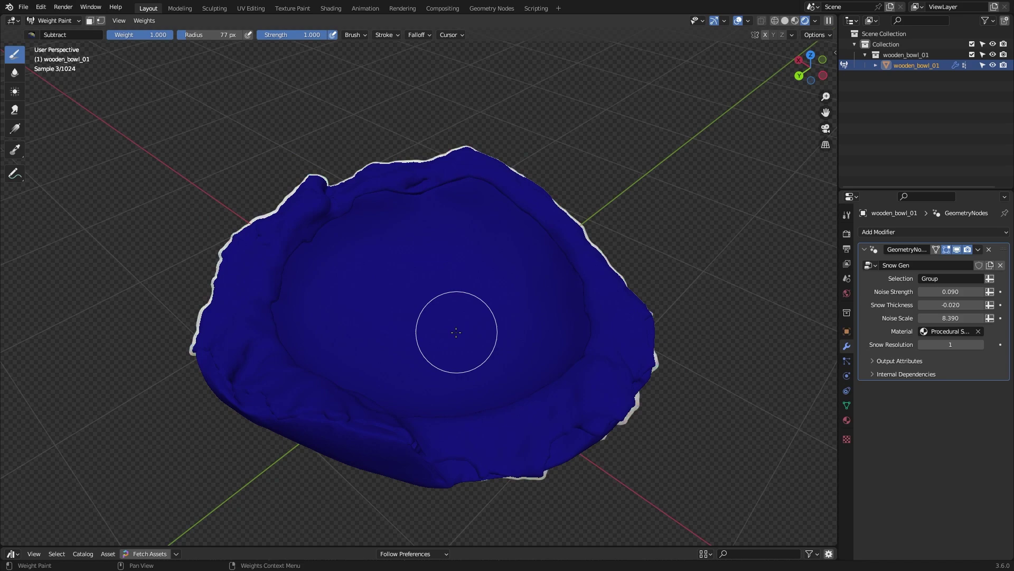
# Inspect the wooden bowl's uneven snow and its vertex groups, then return to weight painting.
pyautogui.moveTo(453, 328)
pyautogui.mouseDown(button='middle')
pyautogui.moveTo(362, 306)
pyautogui.moveTo(712, 154)
pyautogui.moveTo(740, 174)
pyautogui.moveTo(742, 191)
pyautogui.mouseUp(button='middle')
pyautogui.hotkey('ctrl', 'Tab')
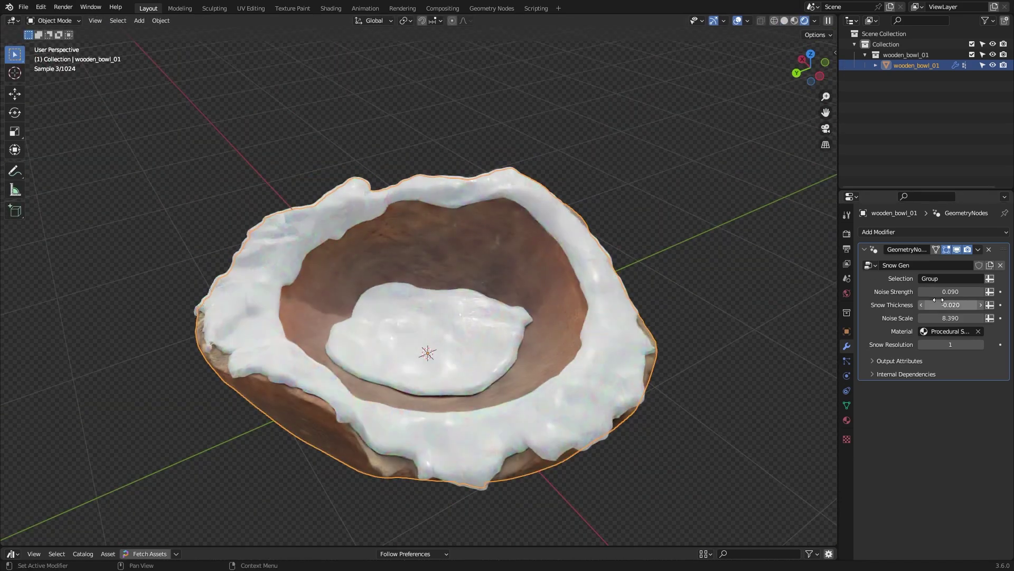
pyautogui.click(847, 405)
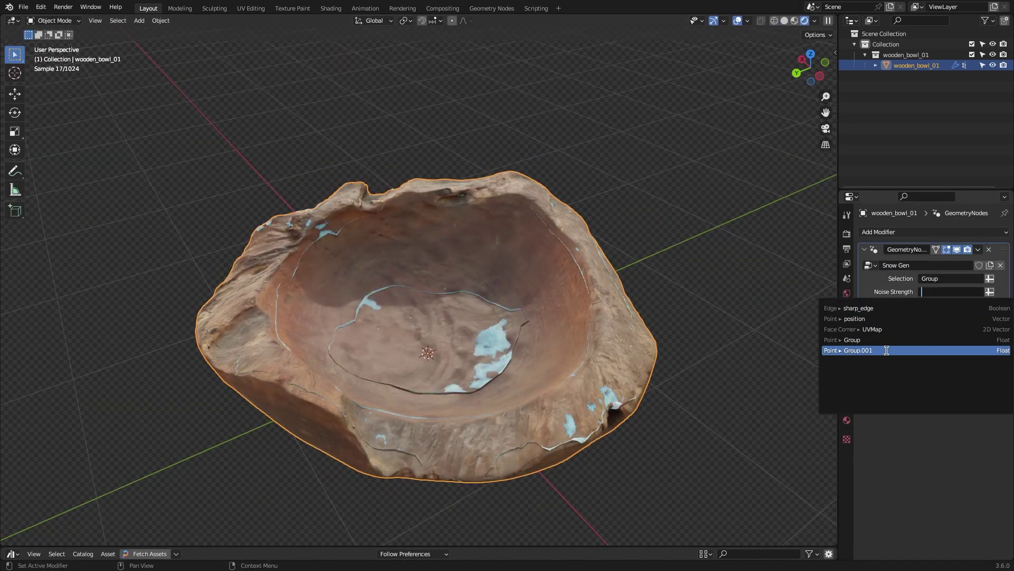
pyautogui.hotkey('ctrl', 'Tab')
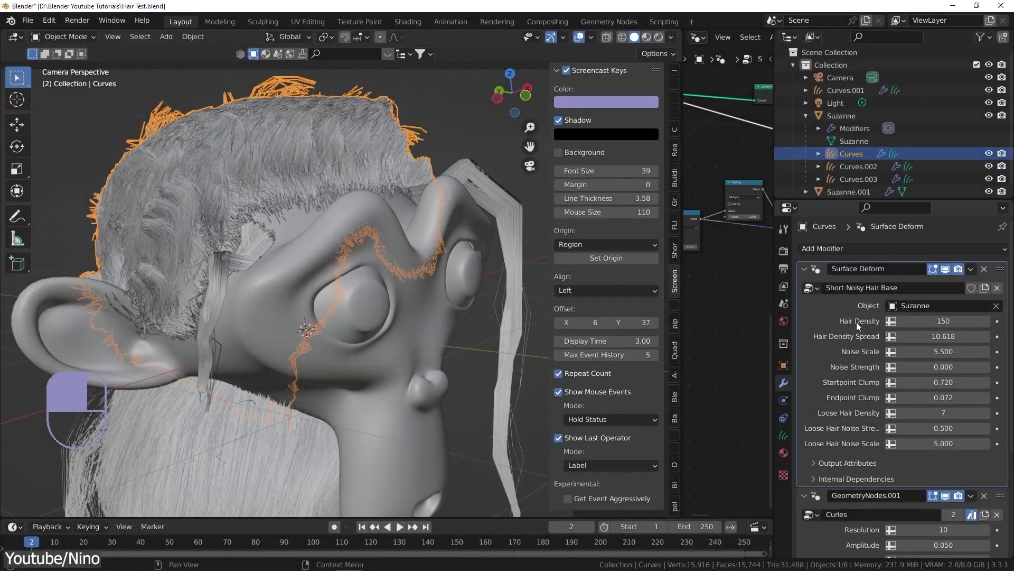
# Raise the hair Curls Frequency to 1.820.
pyautogui.scroll(-1, 857, 322)
pyautogui.doubleClick(946, 315)
pyautogui.write('7')
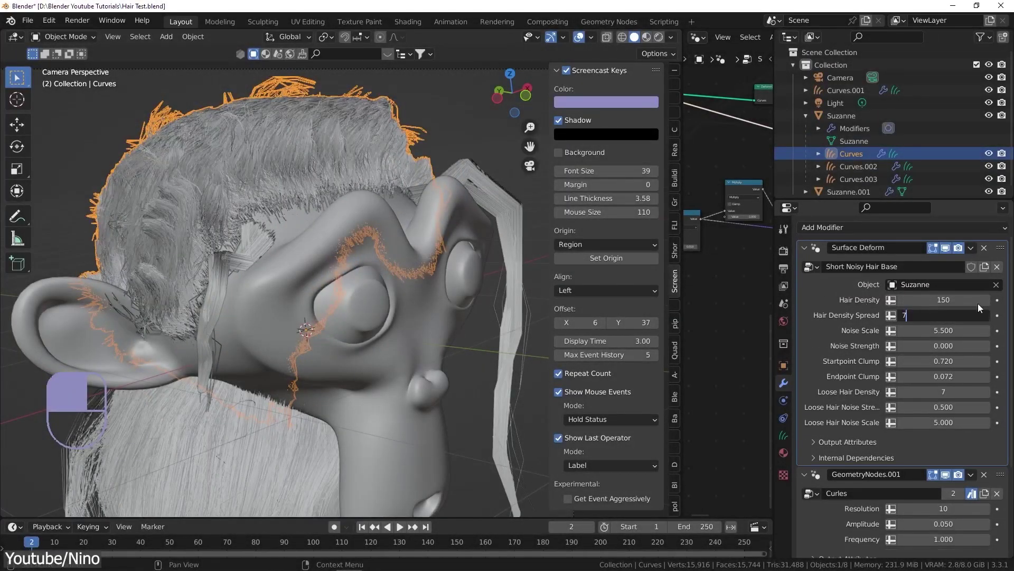
pyautogui.scroll(-4, 798, 332)
pyautogui.hotkey('ctrl', 'z')
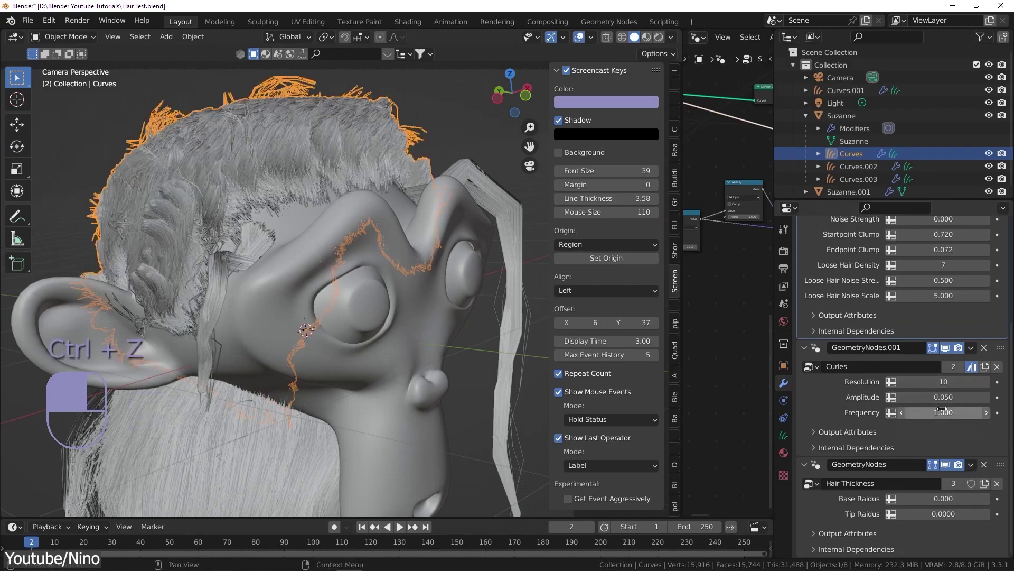
pyautogui.moveTo(943, 412); pyautogui.dragTo(978, 412)
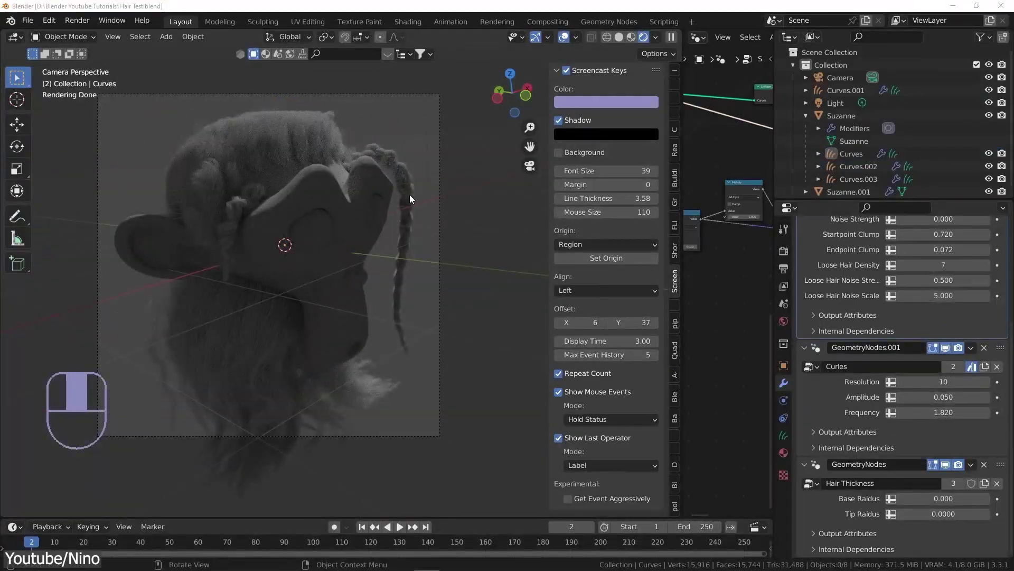
# Shade the inflated text smooth and hide its subdivision result in the viewport.
pyautogui.keyDown('shift'); pyautogui.click(342, 134); pyautogui.keyUp('shift')
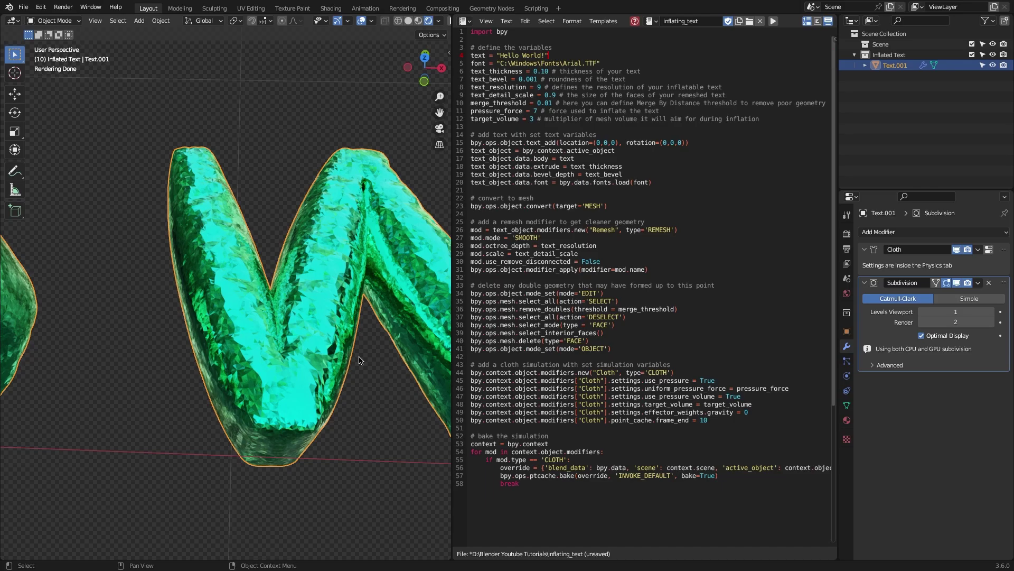
pyautogui.rightClick(310, 299)
pyautogui.moveTo(359, 361); pyautogui.dragTo(313, 344, button='middle')
pyautogui.click(286, 323)
pyautogui.scroll(5, 313, 344)
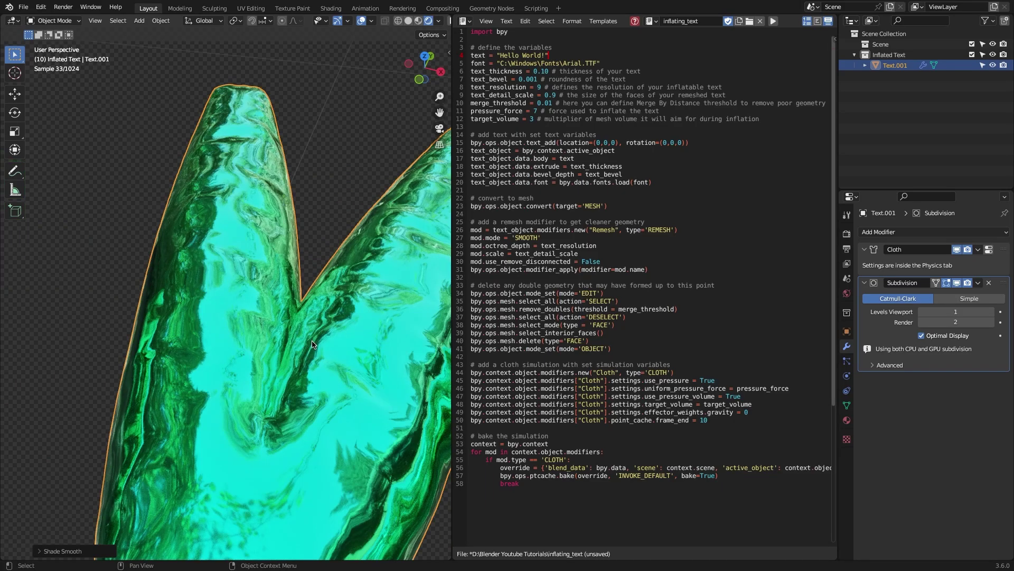
pyautogui.click(957, 283)
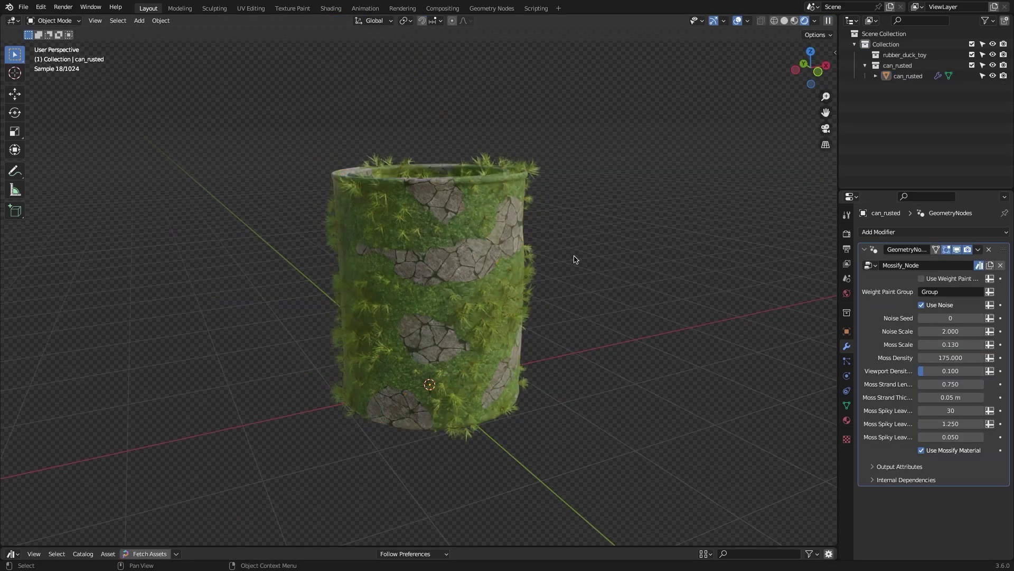
# On can_rusted, disable Use Mossify Material and set Moss Scale 0.400, Viewport Density 1.000, Noise Seed 1.
pyautogui.click(921, 450)
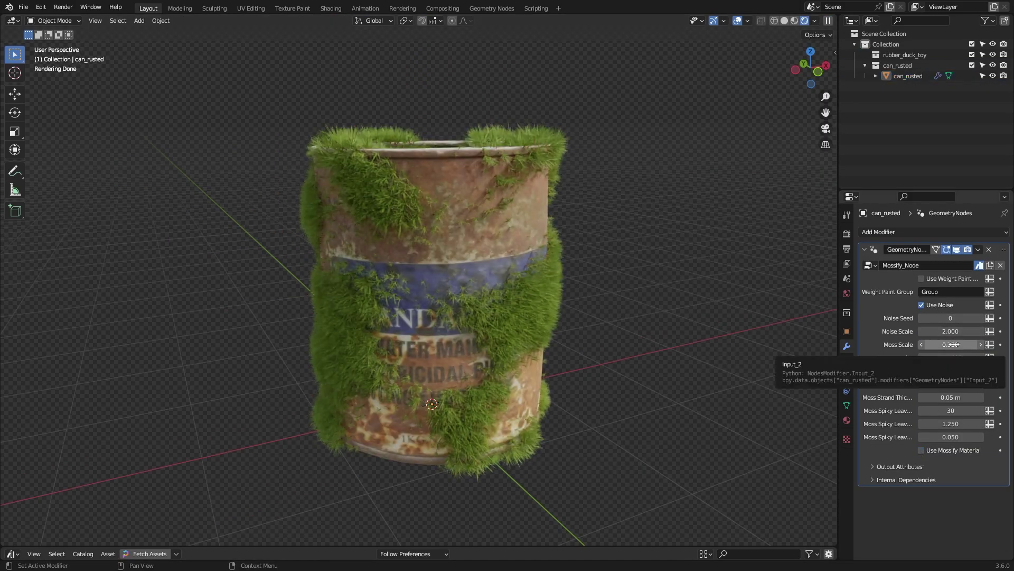
pyautogui.moveTo(951, 344); pyautogui.dragTo(935, 344)
pyautogui.moveTo(528, 275); pyautogui.dragTo(628, 336, button='middle')
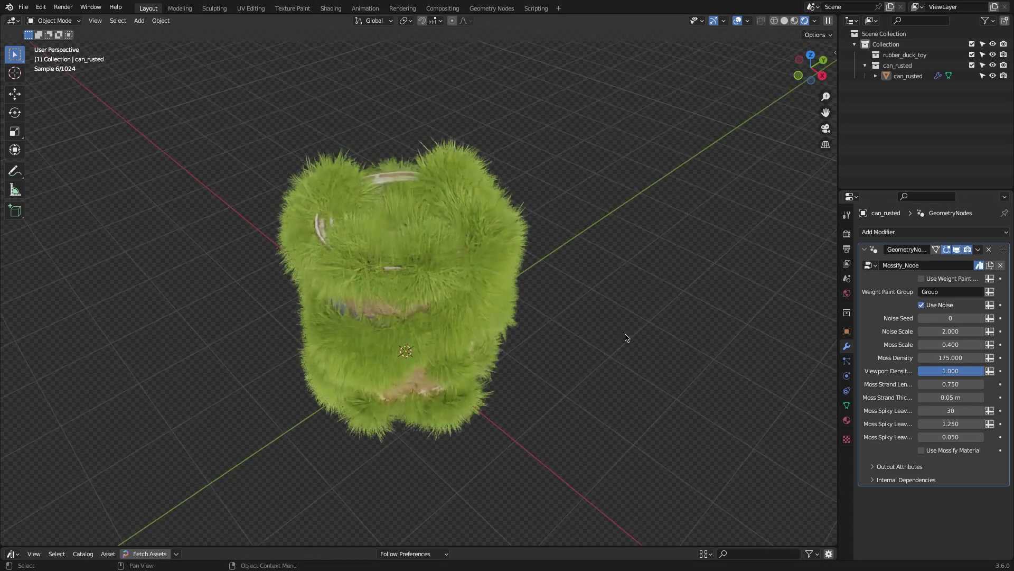
pyautogui.click(981, 318)
pyautogui.moveTo(980, 318); pyautogui.dragTo(708, 299, button='middle')
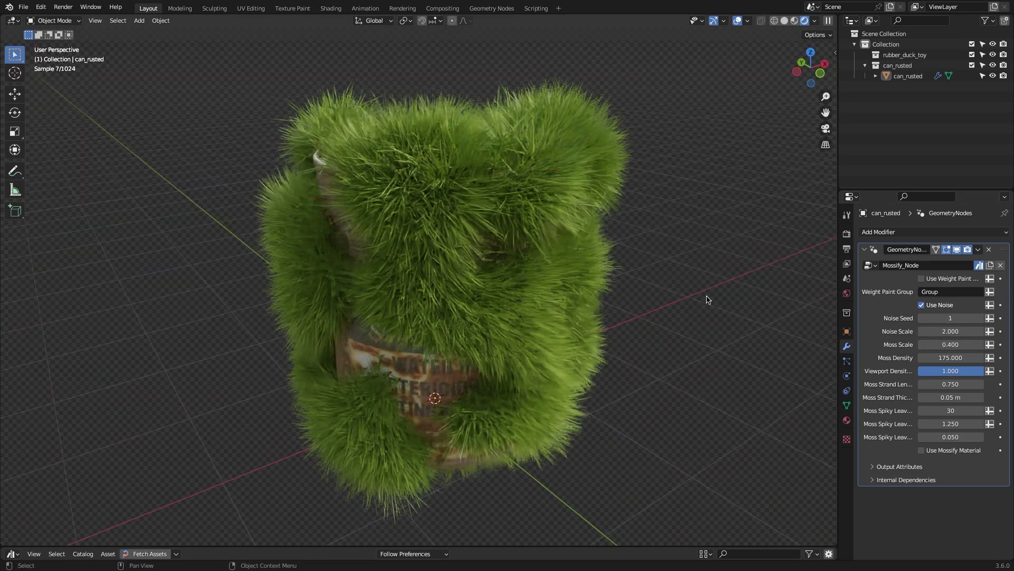